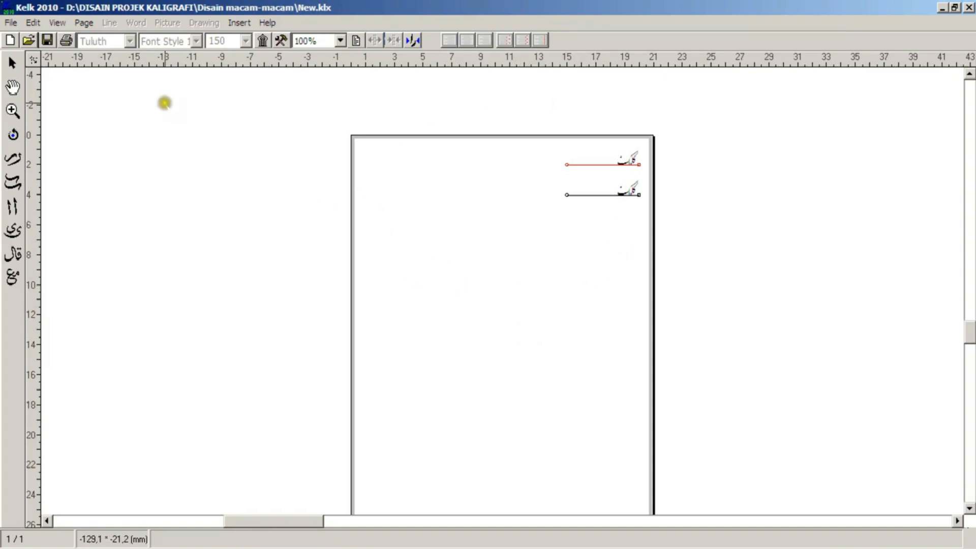
Set the page size to 500 mm wide by 100 mm high in the page properties
click(86, 23)
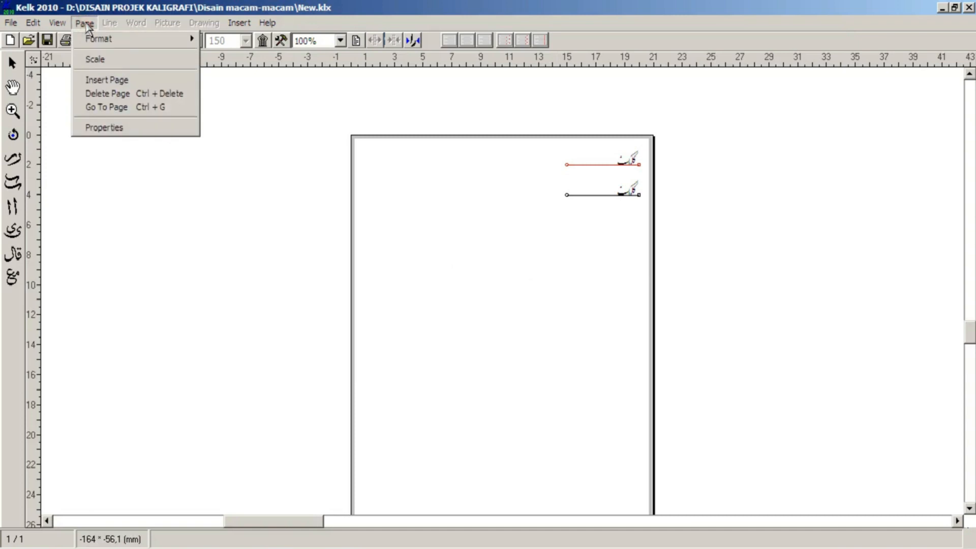
click(102, 127)
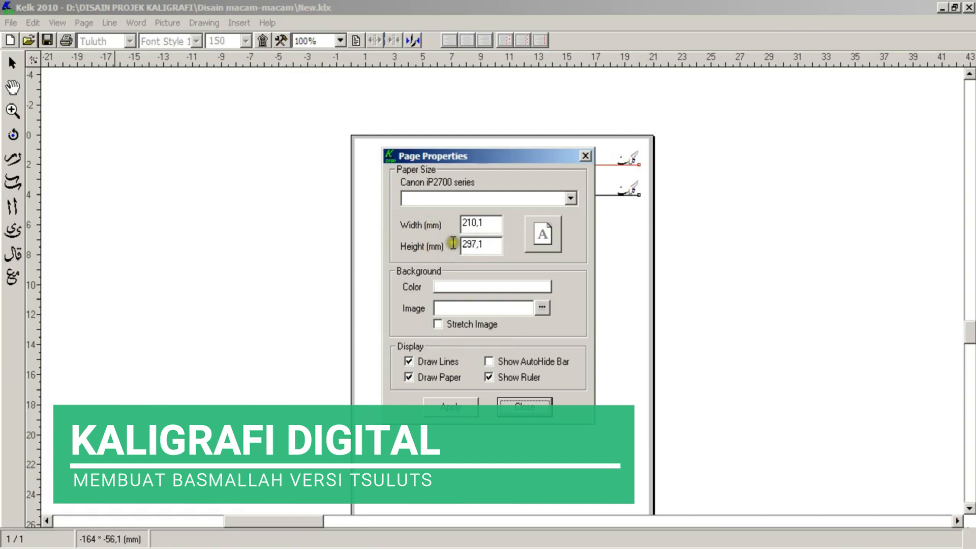
drag(492, 222, 370, 223)
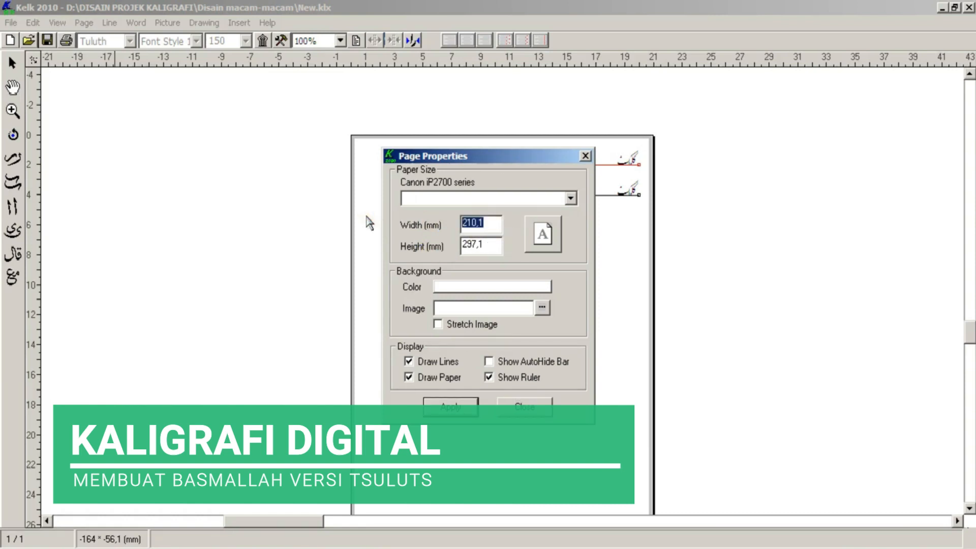
text(500)
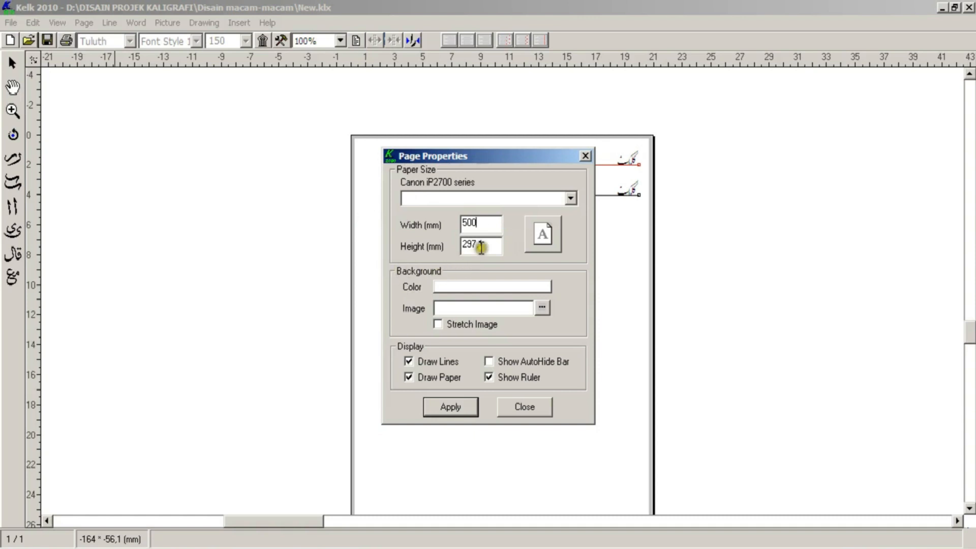
drag(492, 245, 446, 247)
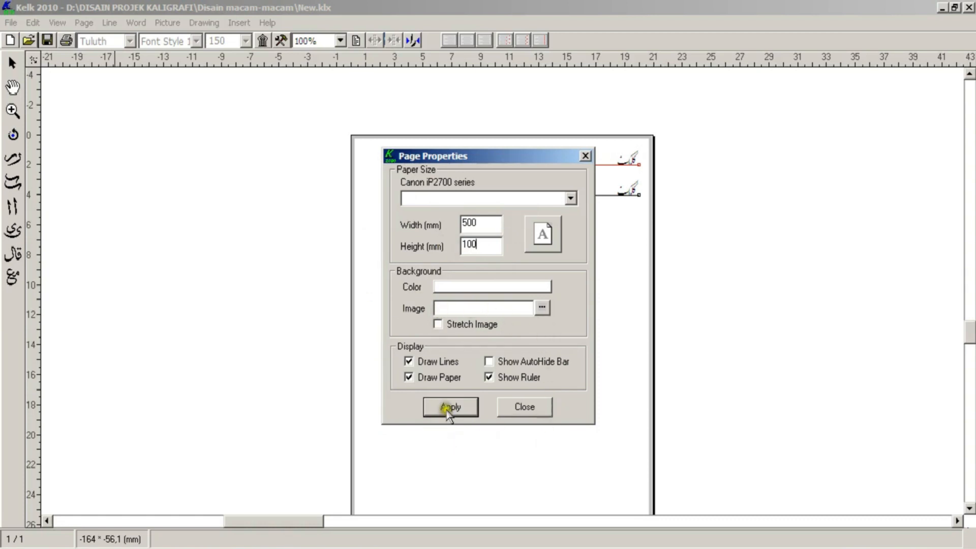
click(447, 408)
drag(534, 156, 382, 427)
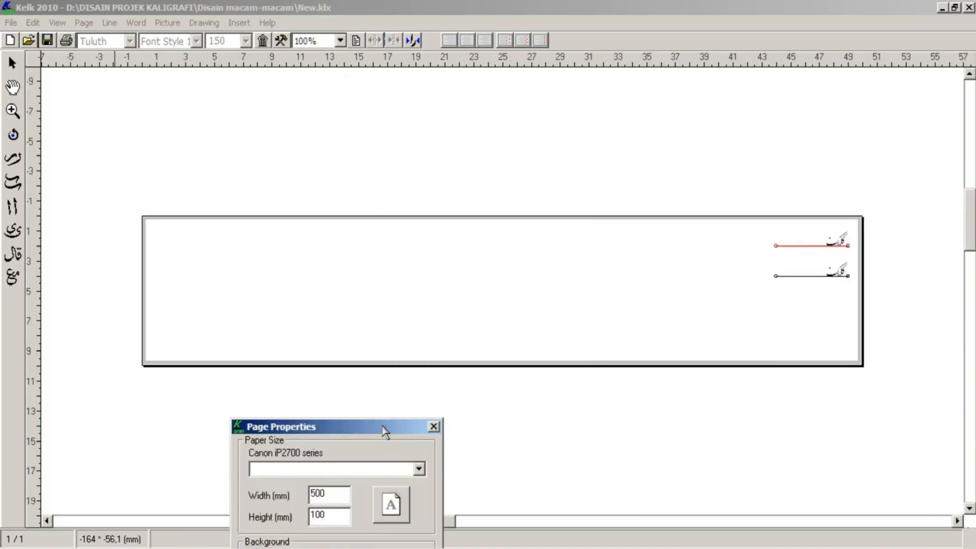
click(382, 427)
click(383, 427)
drag(383, 428, 433, 162)
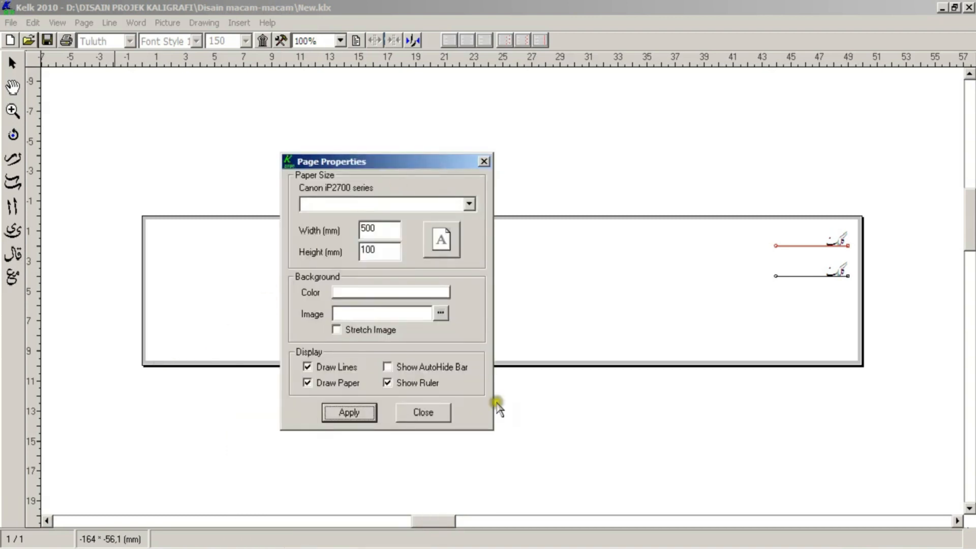
click(359, 418)
click(424, 413)
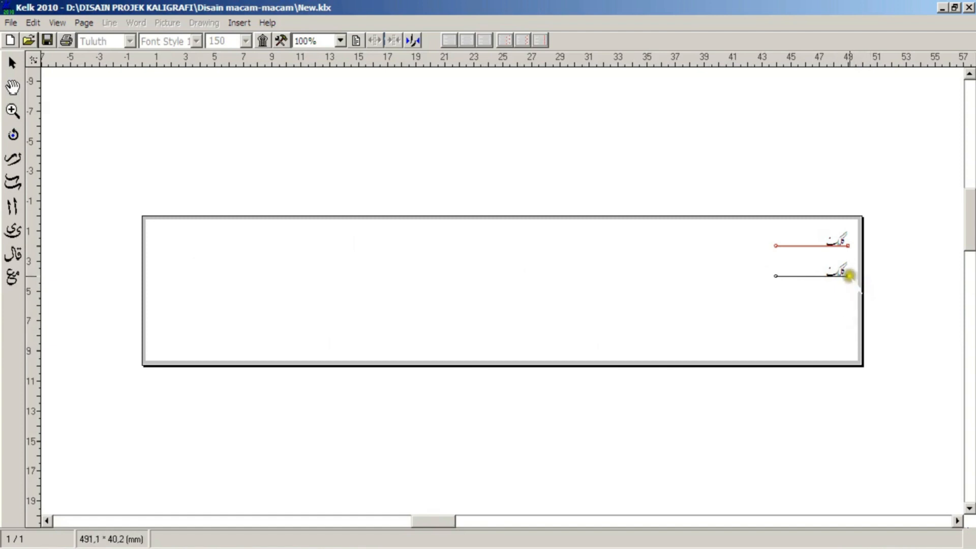
click(846, 276)
click(848, 245)
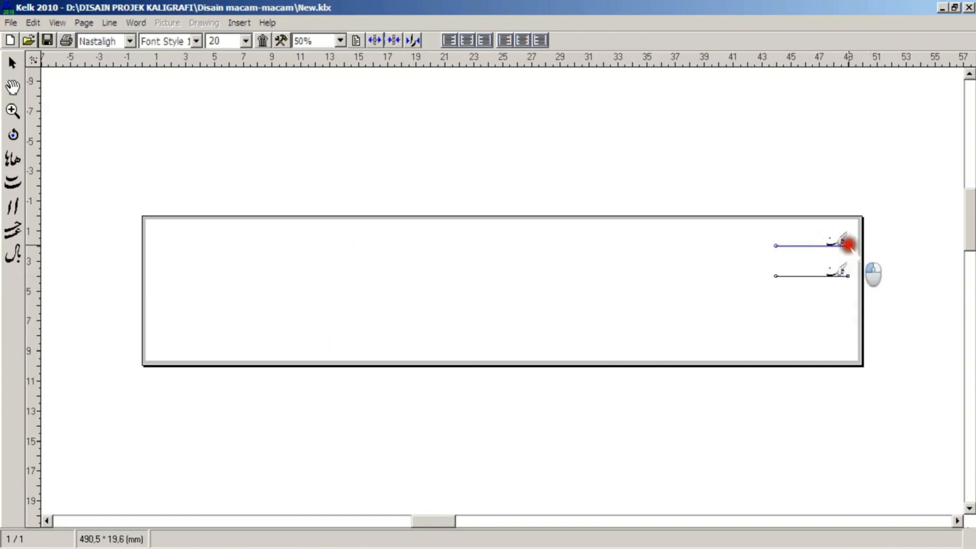
click(847, 275)
click(848, 245)
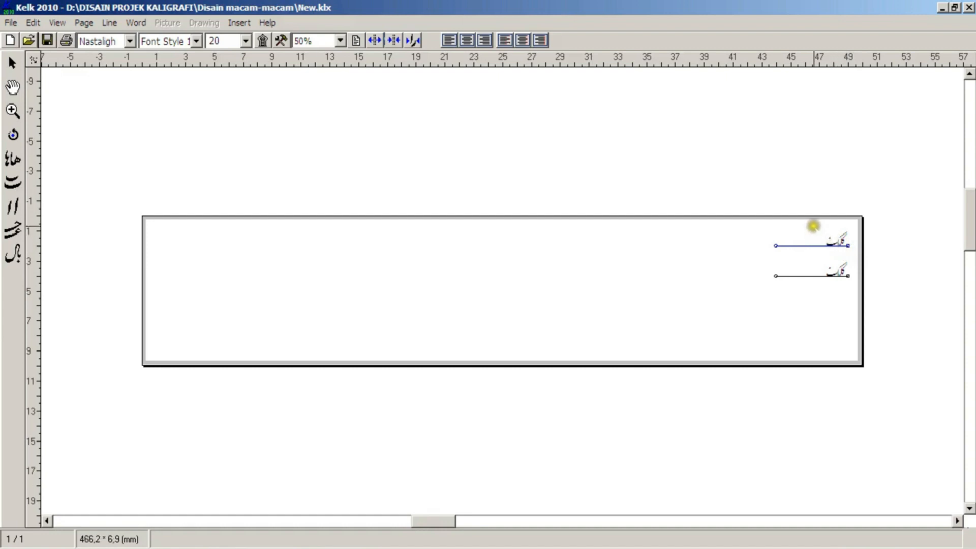
click(810, 222)
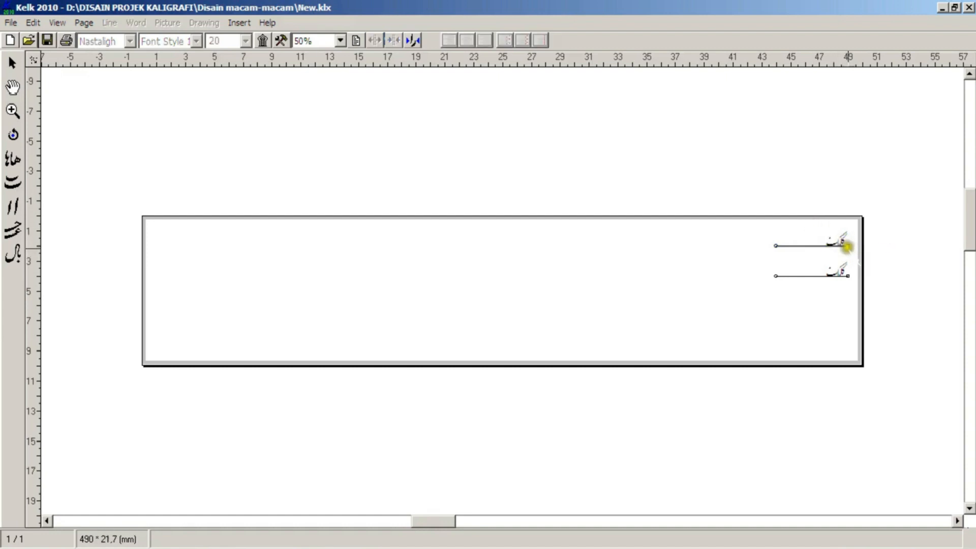
click(845, 243)
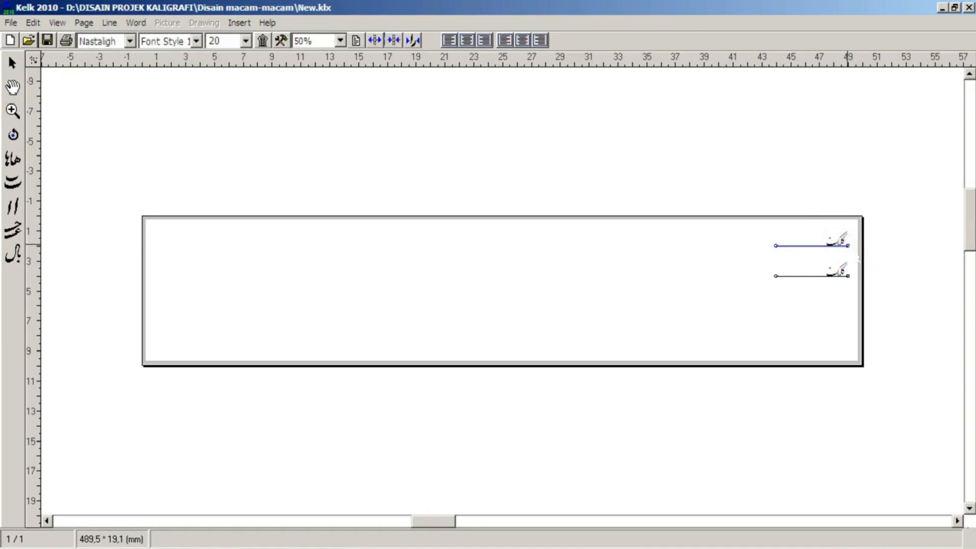
click(847, 275)
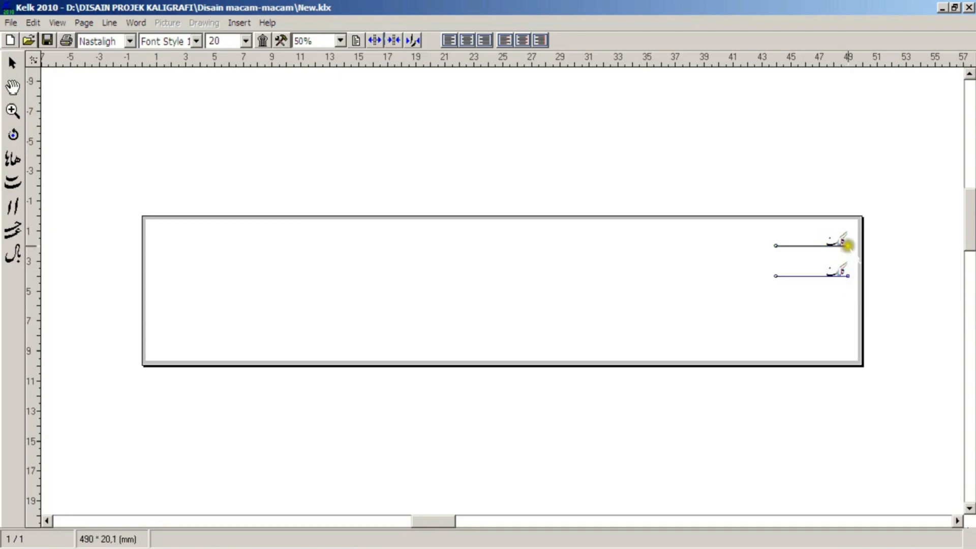
click(847, 245)
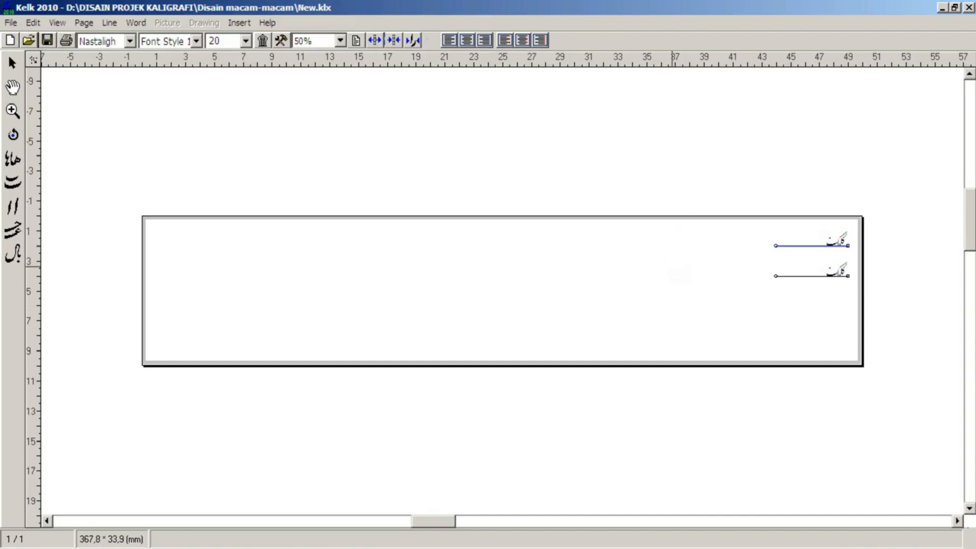
click(671, 266)
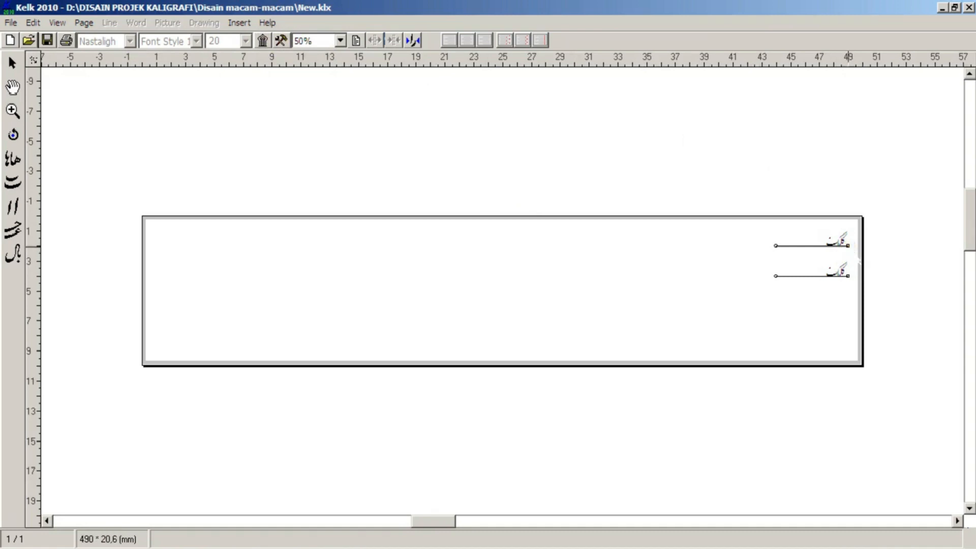
click(847, 245)
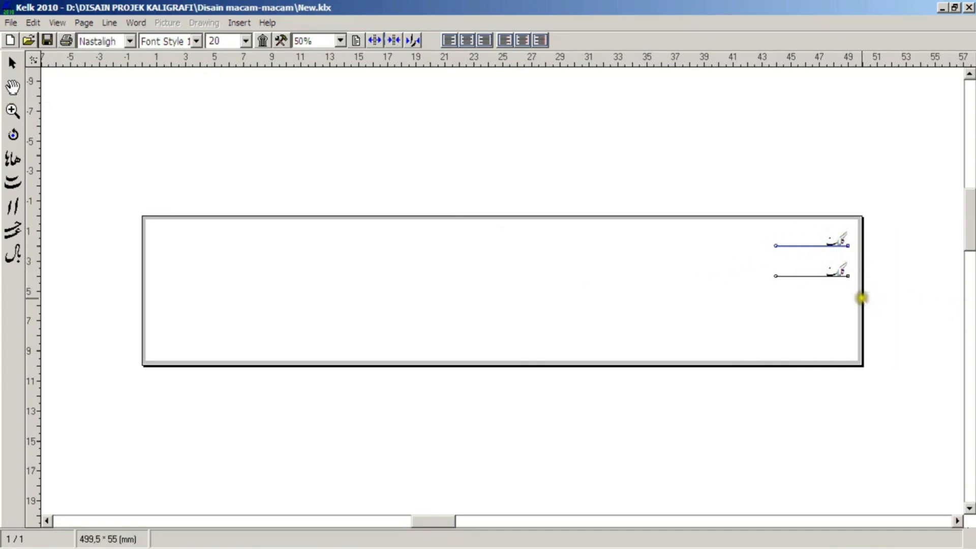
Delete the second text line on the page without pulling up the other lines
click(847, 273)
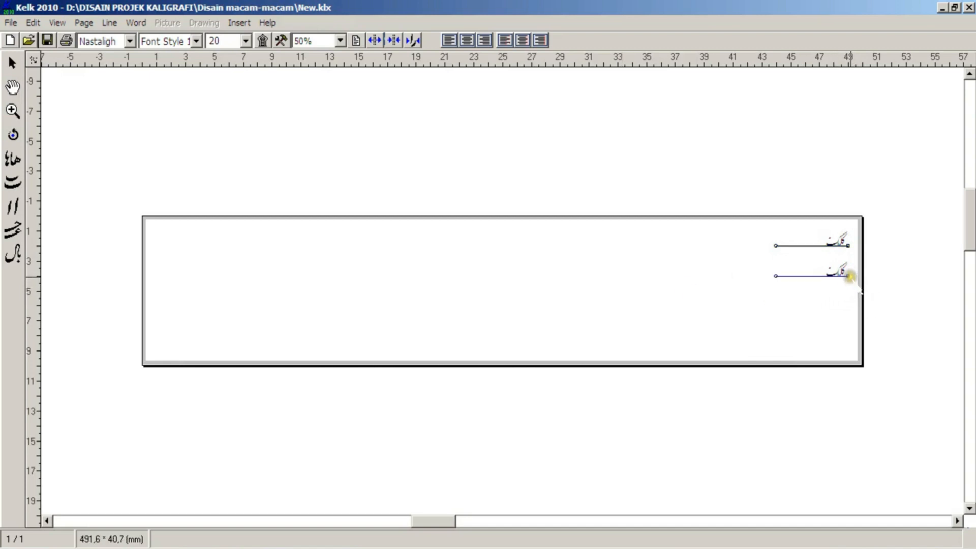
click(849, 275)
right_click(847, 275)
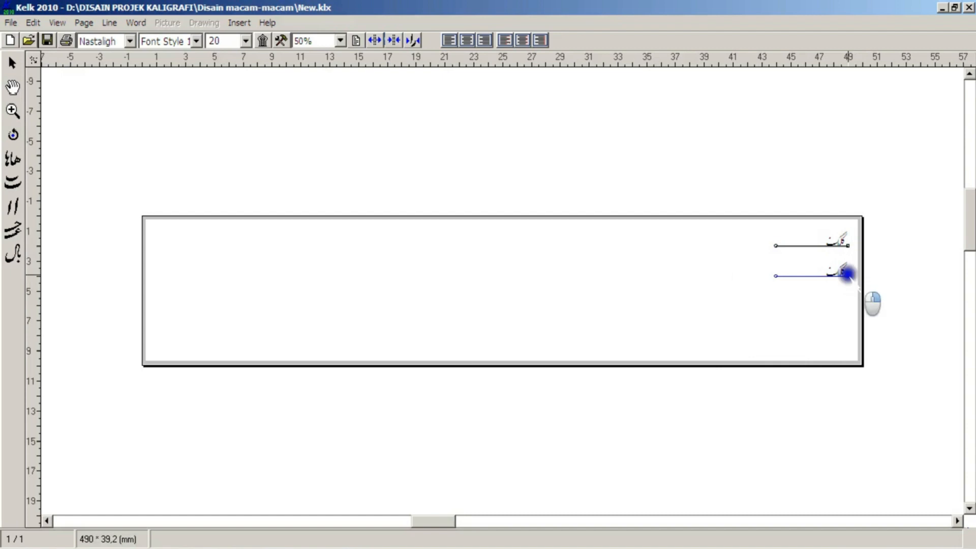
mouse_move(865, 285)
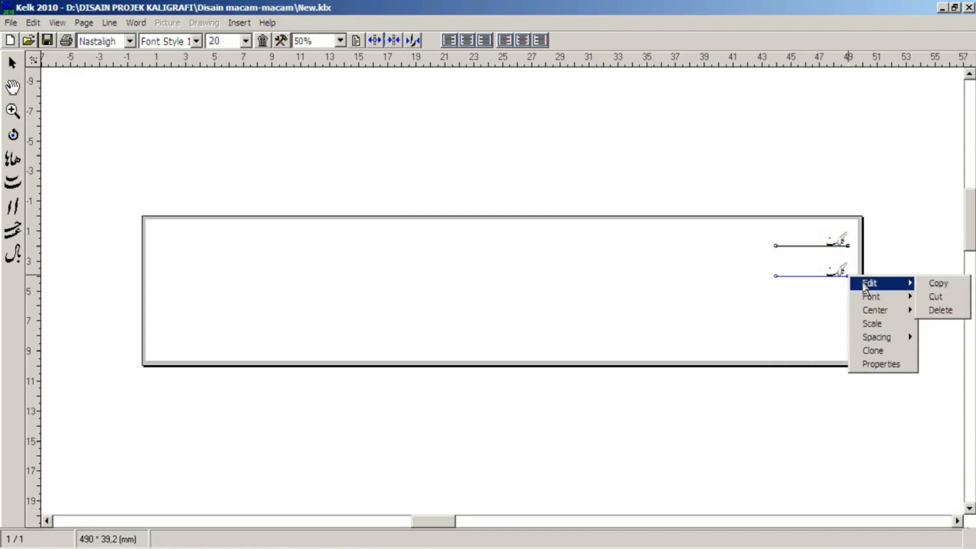
click(954, 309)
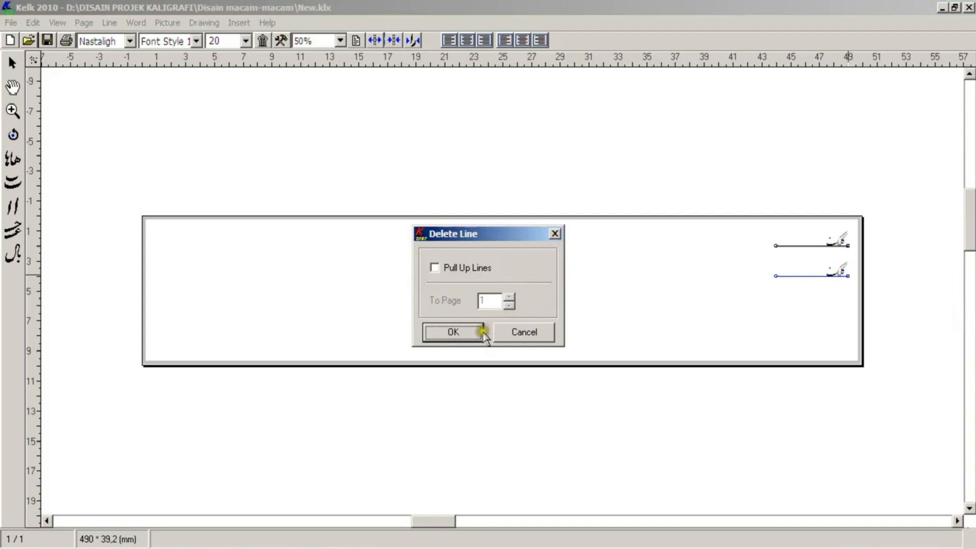
click(468, 335)
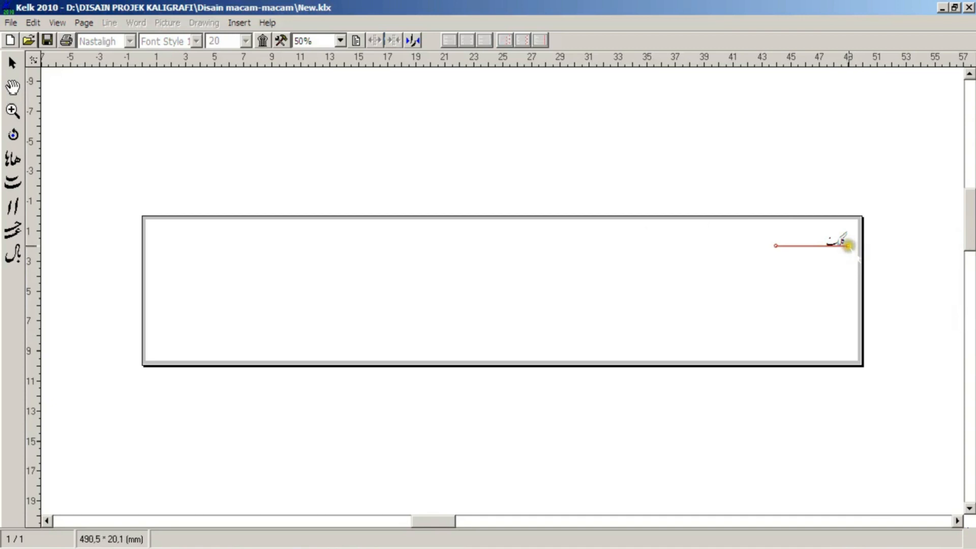
Move the remaining text line down near the page's lower edge and format it in Tuluth at size 150
click(848, 246)
drag(848, 245, 845, 339)
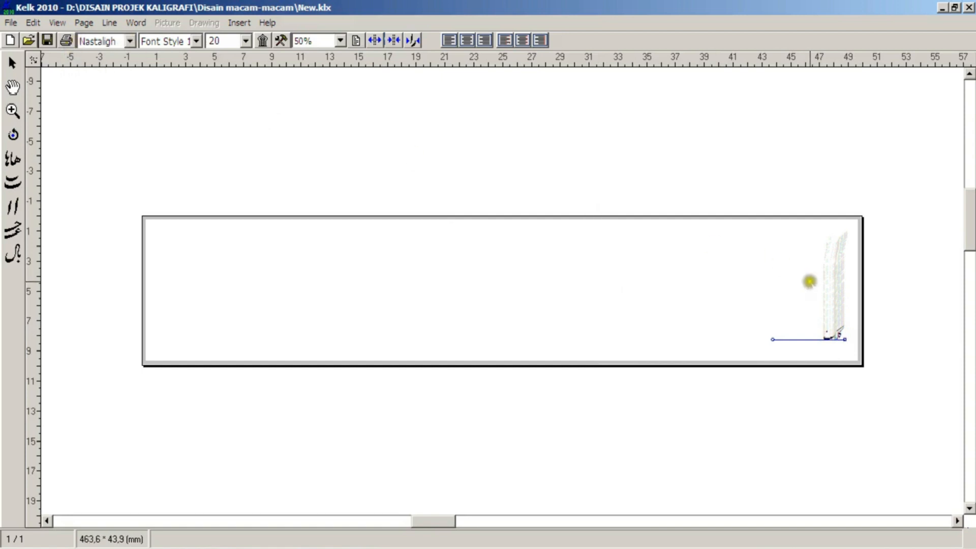
click(130, 41)
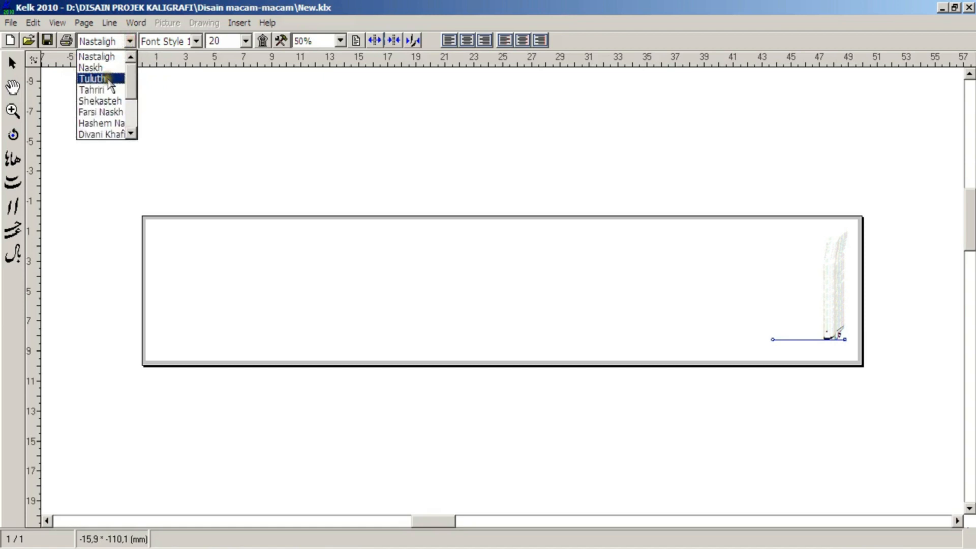
click(112, 79)
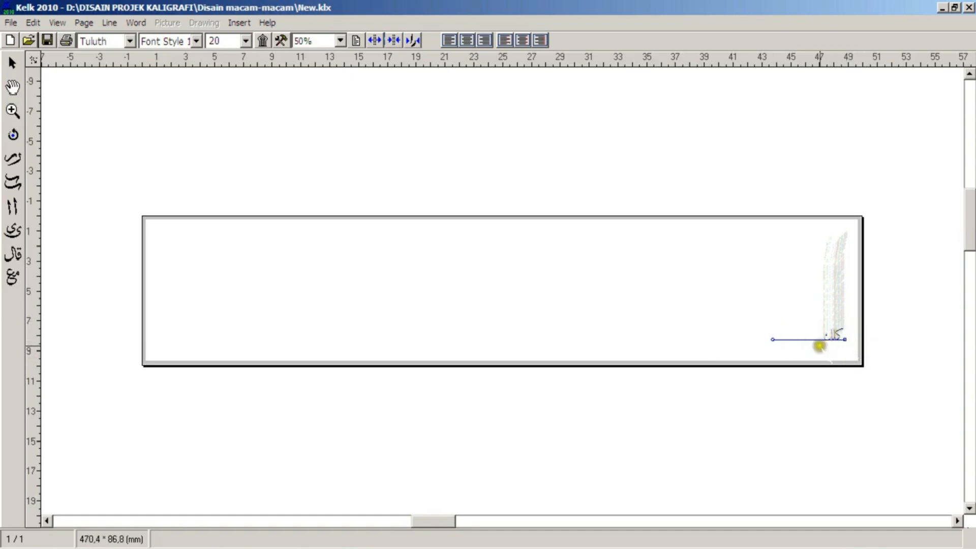
click(222, 41)
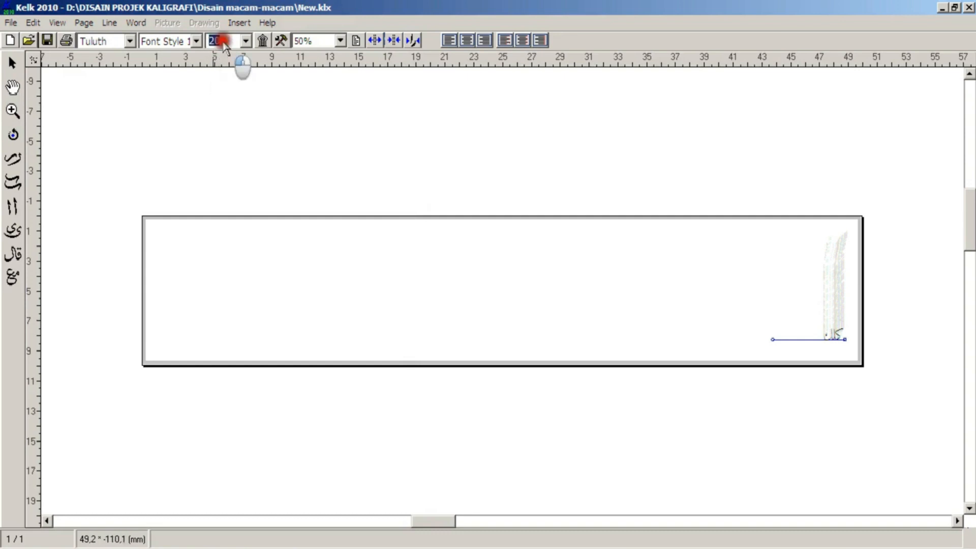
text(15)
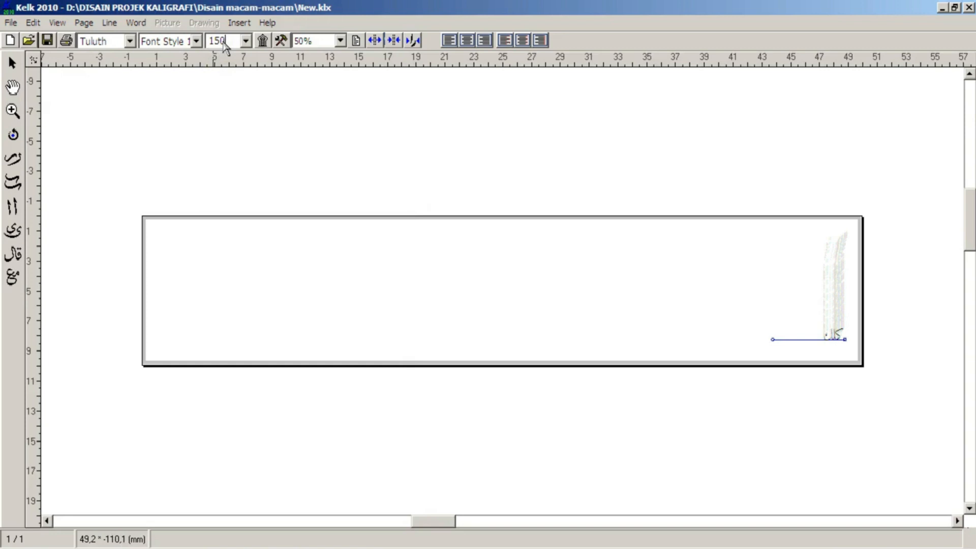
key(Return)
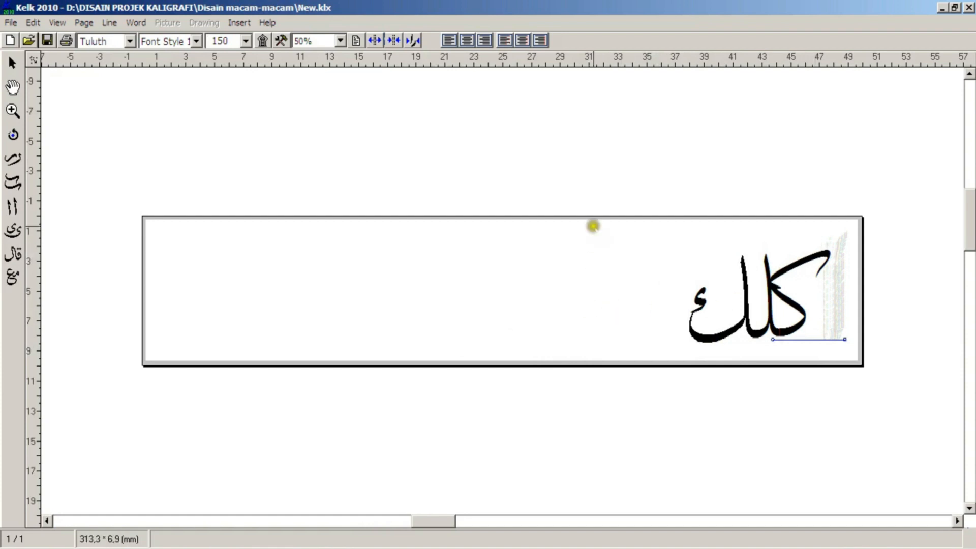
Add horizontal guides about 2.2 and 8.5 cm below the page's top and vertical guides at about 47.8 and 2.8 cm
click(517, 58)
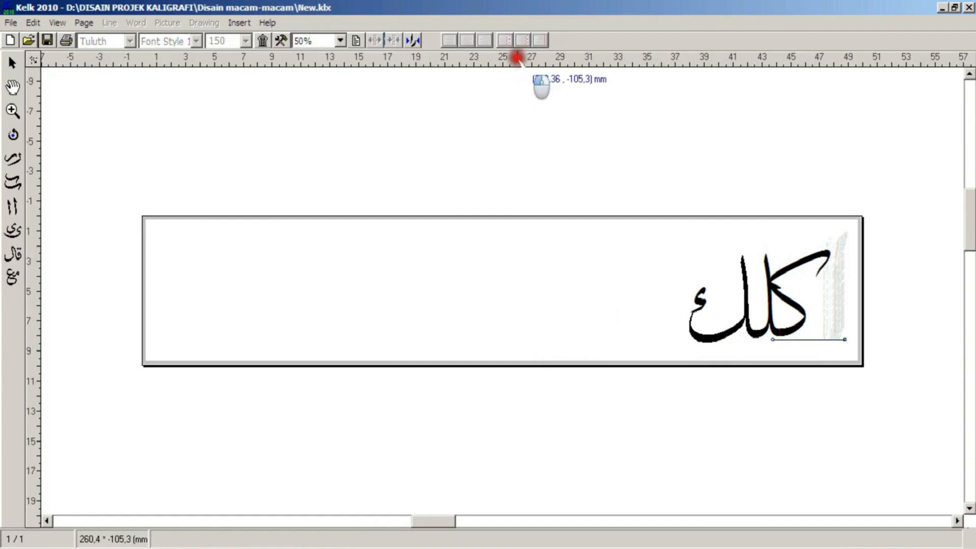
drag(517, 58, 523, 343)
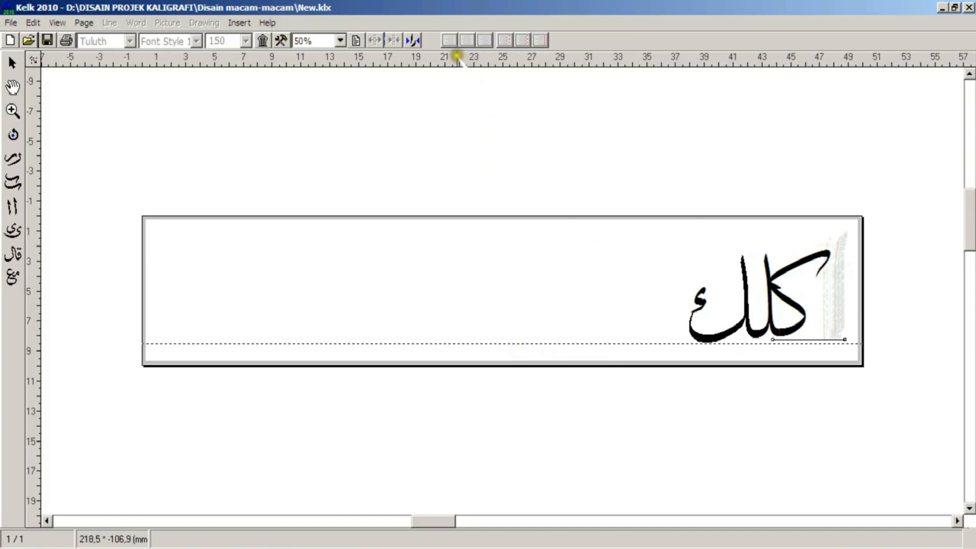
drag(457, 60, 455, 249)
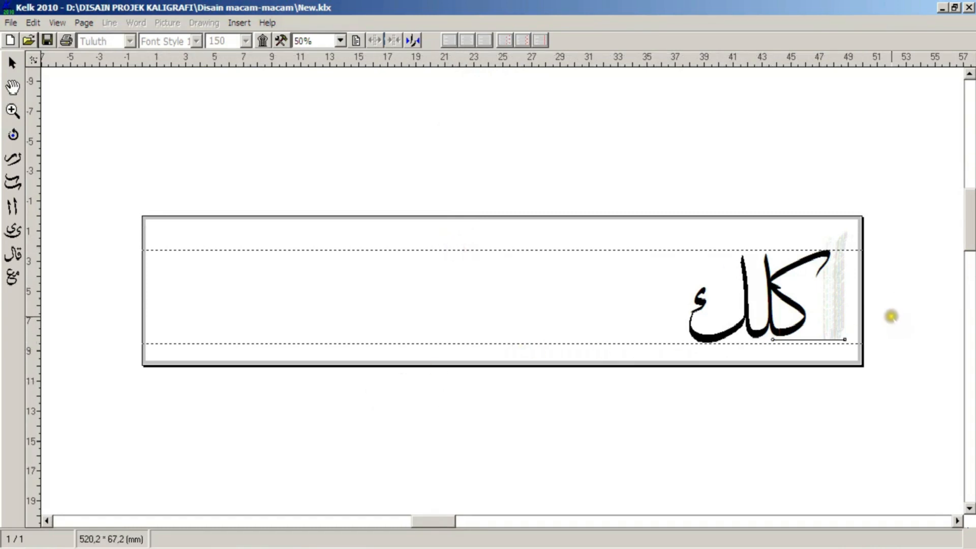
scroll(722, 260, up, 1)
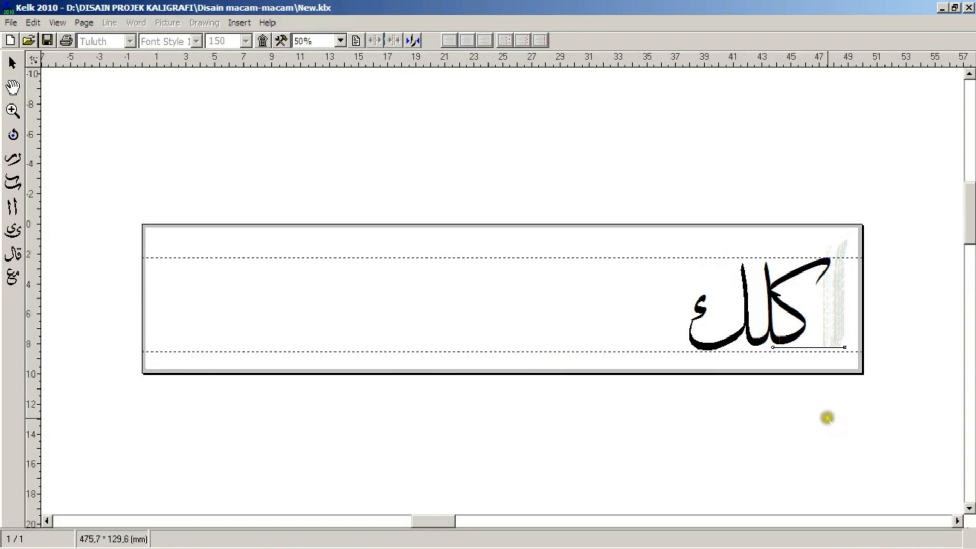
drag(28, 269, 830, 323)
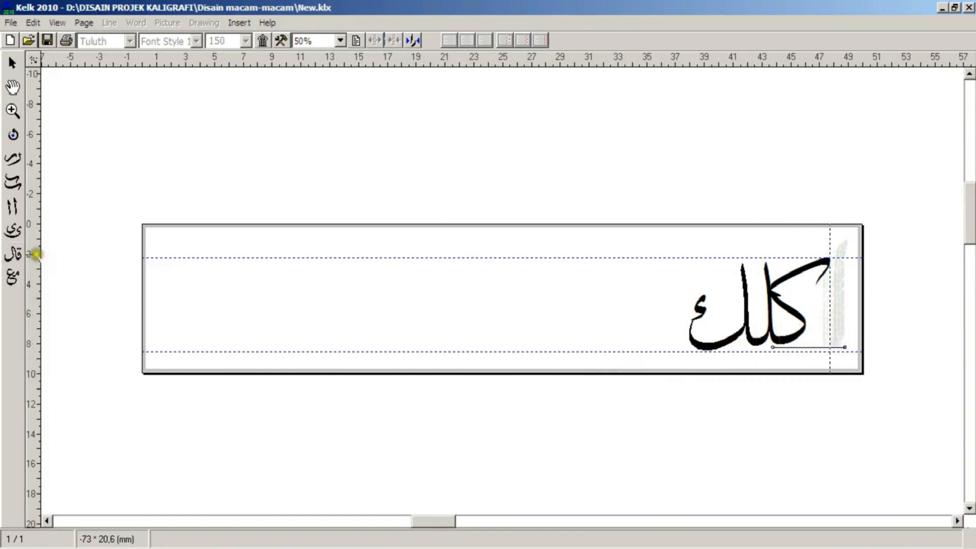
drag(33, 254, 183, 266)
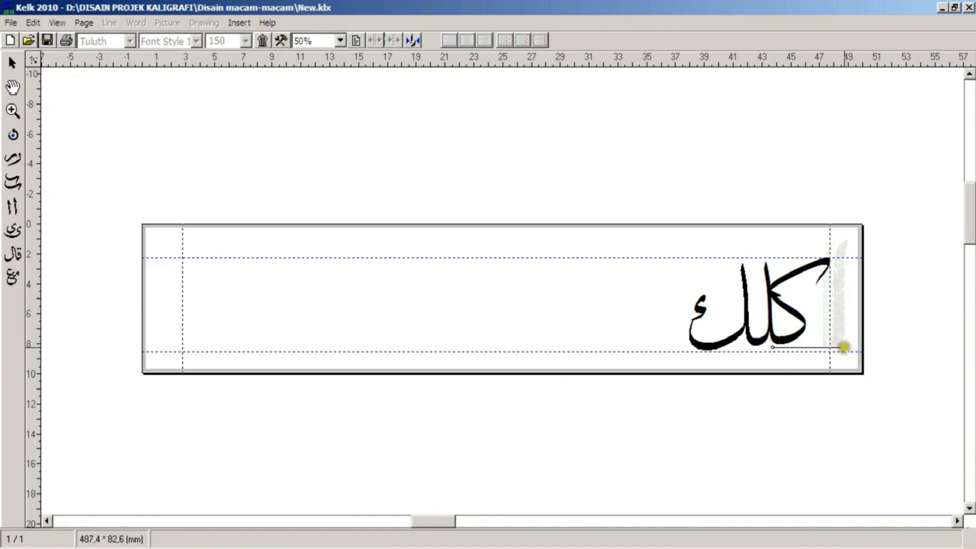
Open the page's text lines for editing and switch the keyboard input language from English to Arabic
click(843, 346)
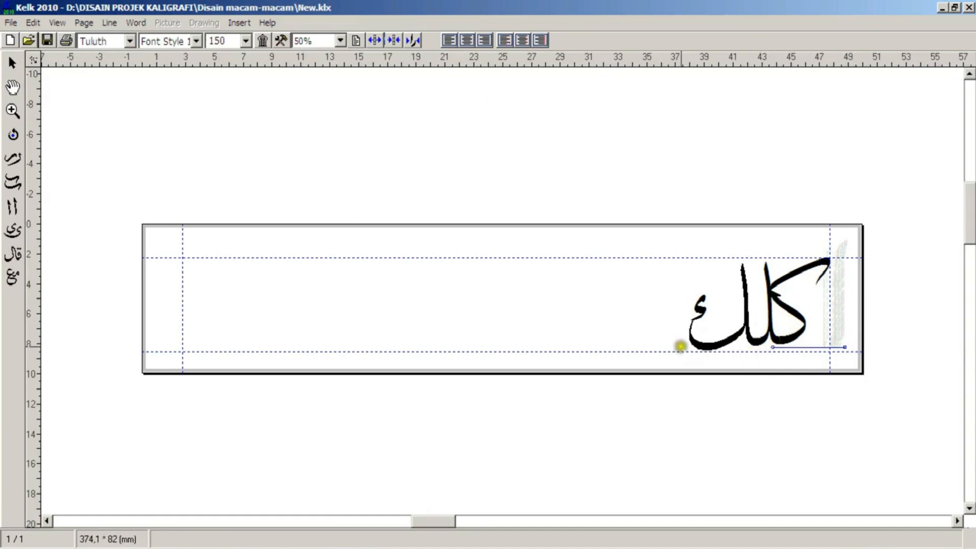
click(356, 40)
drag(569, 205, 408, 101)
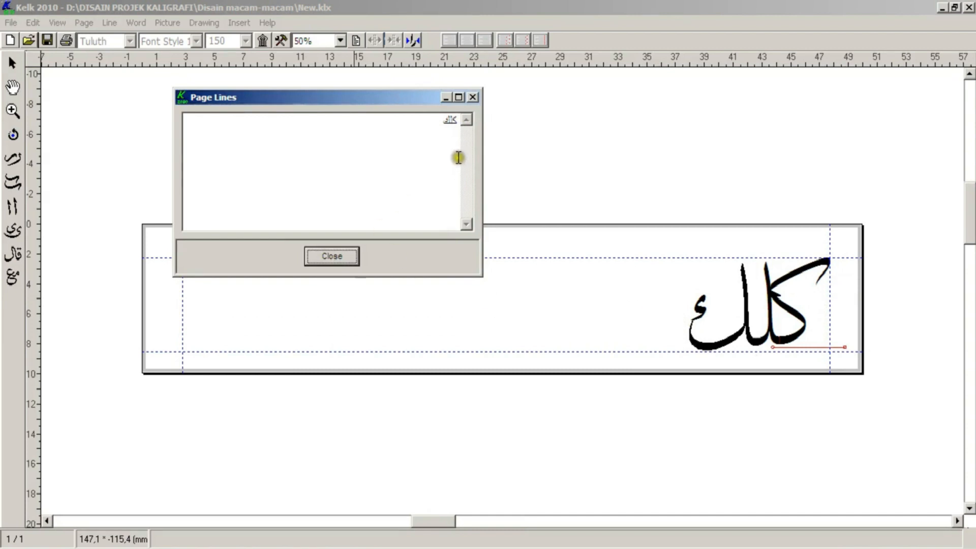
click(446, 121)
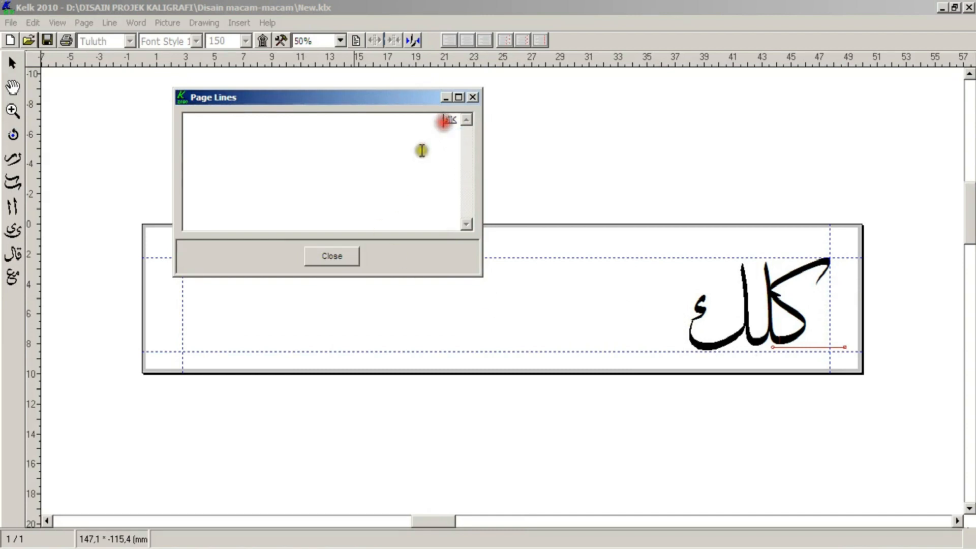
click(446, 120)
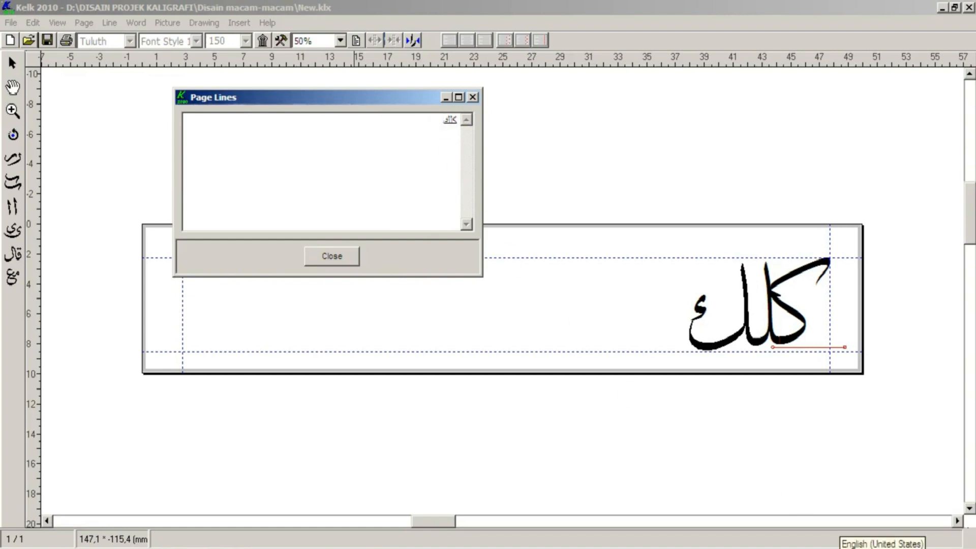
click(882, 547)
click(894, 504)
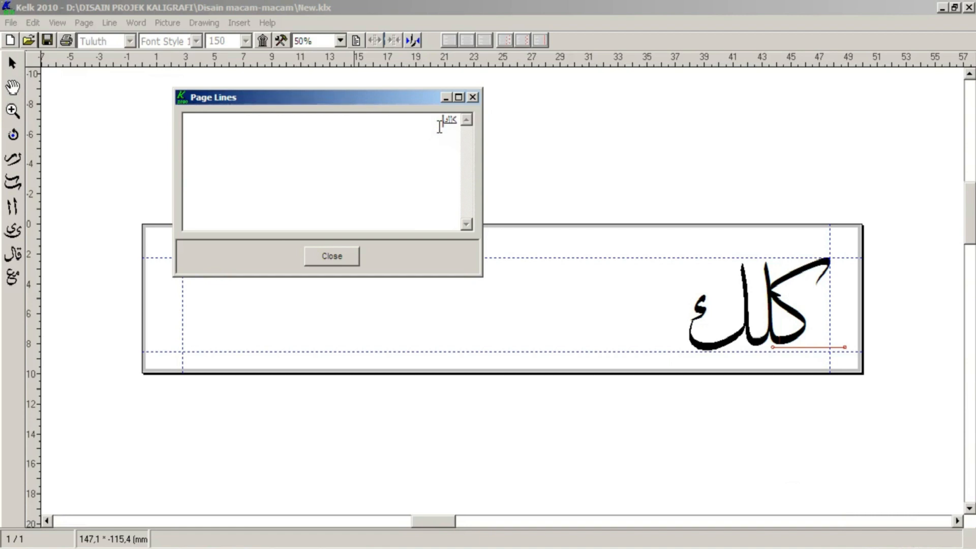
Replace the existing line text with "بسم الله"
key(BackSpace)
key(BackSpace)
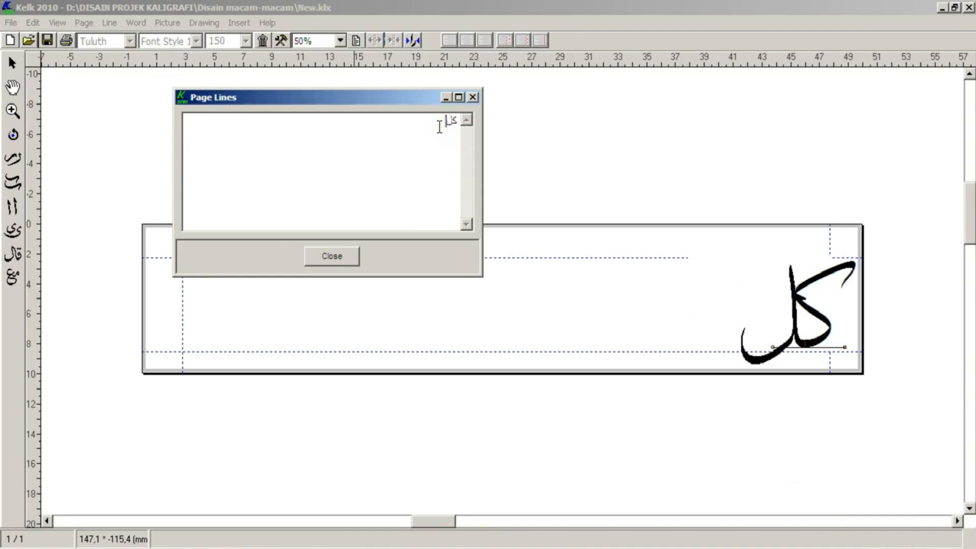
key(BackSpace)
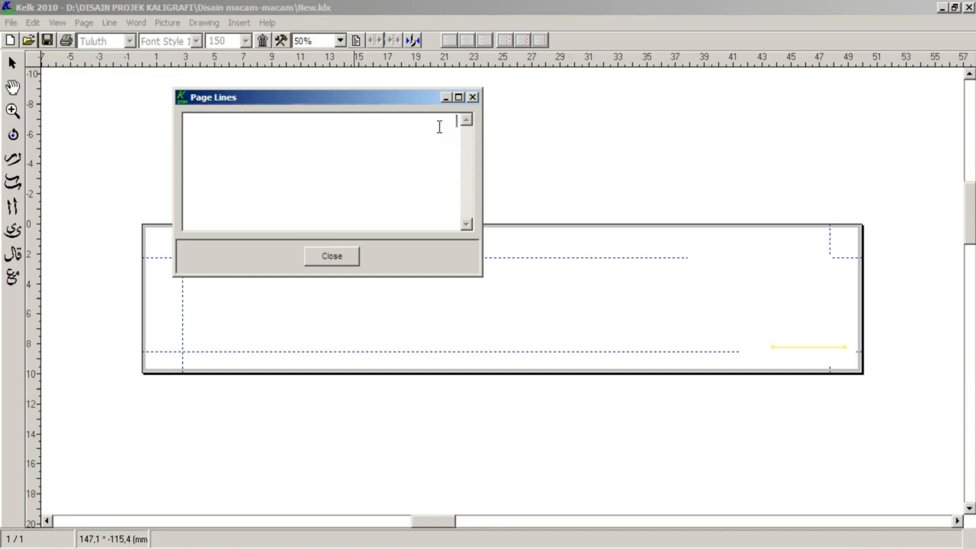
text(بى)
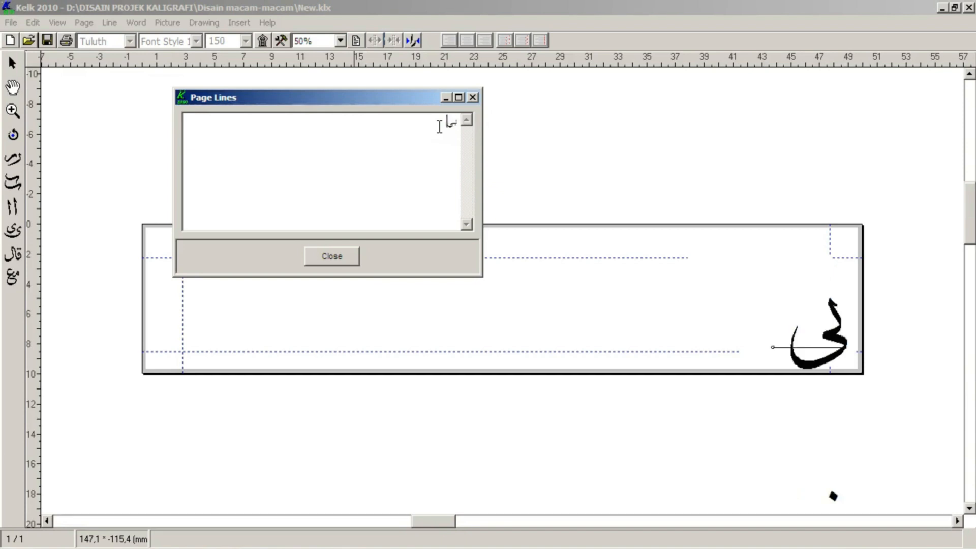
key(BackSpace)
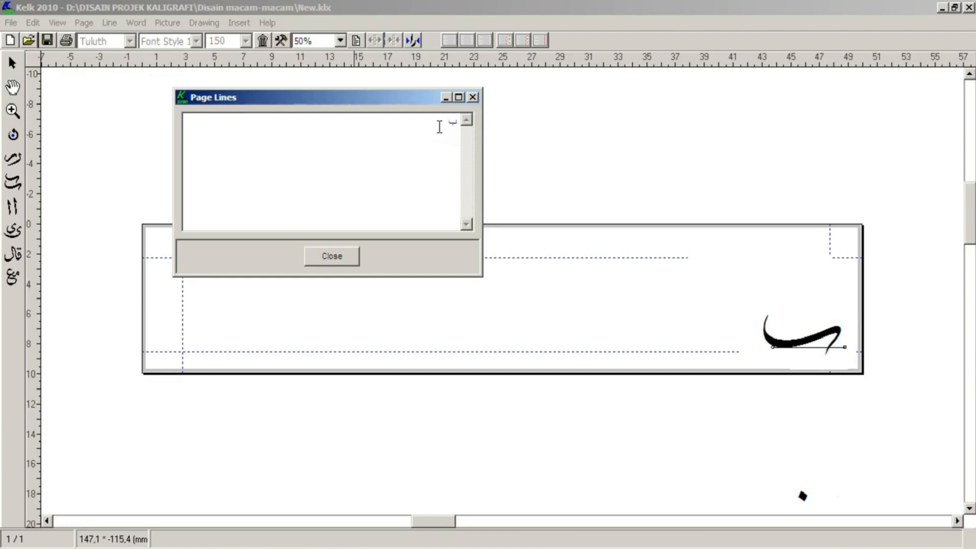
text(سم)
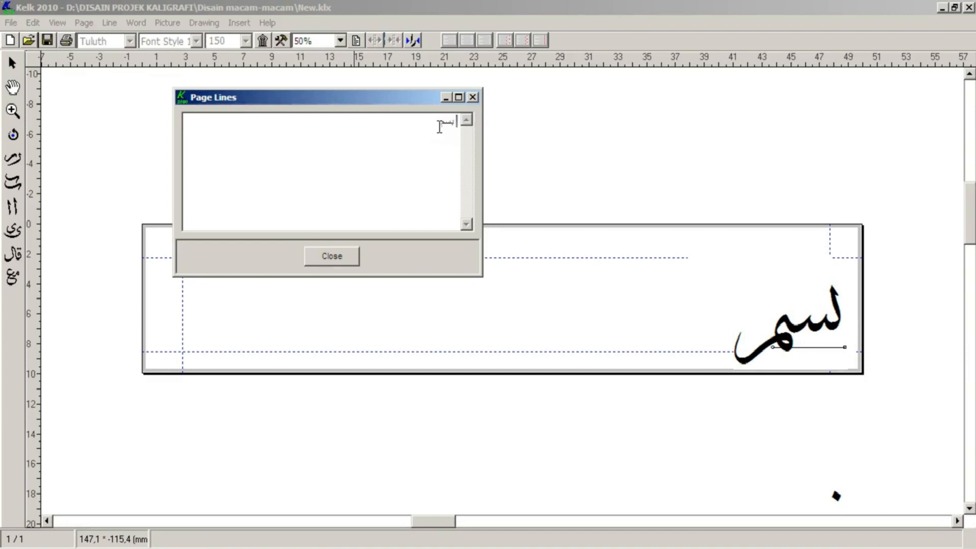
text(ا)
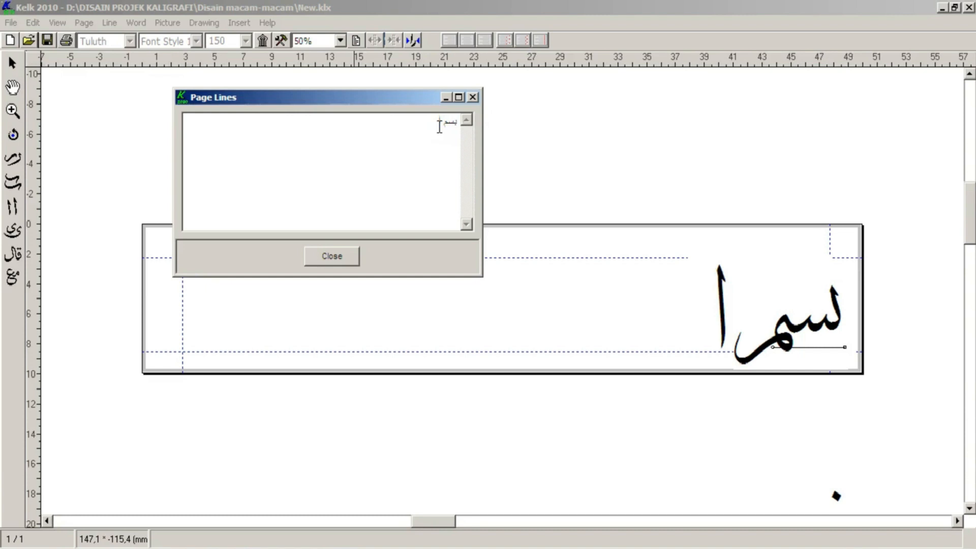
text(لل)
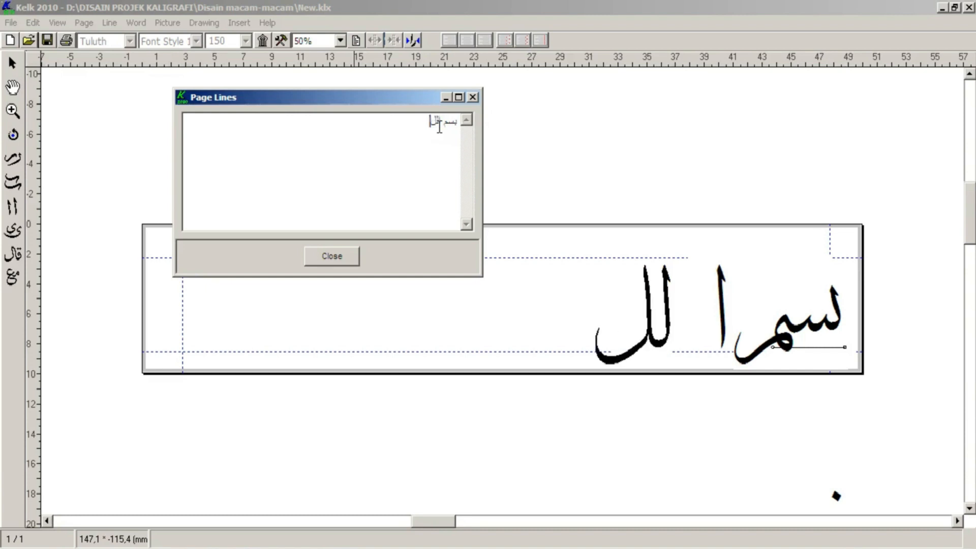
text(ه)
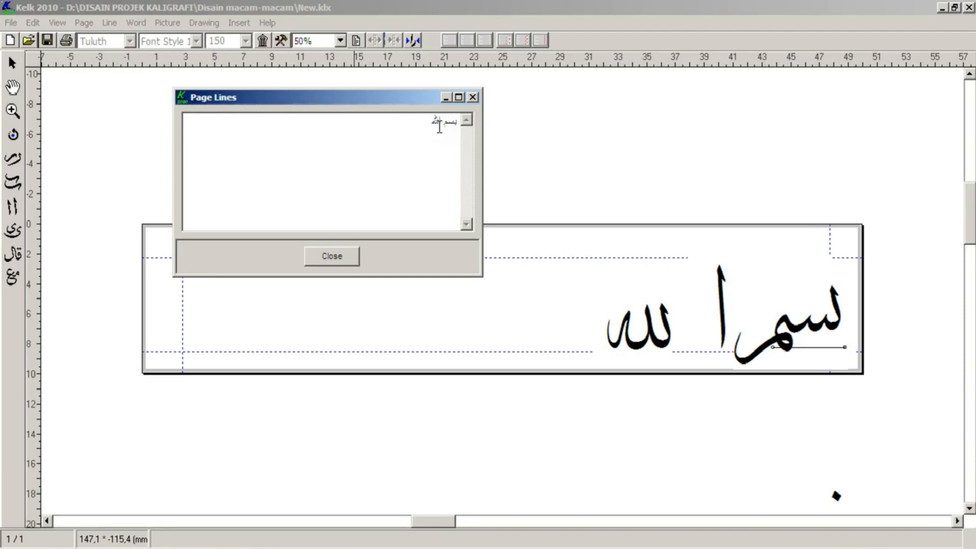
Append "الرحمن الرحيم" to the line text and close the line editor
text(ا)
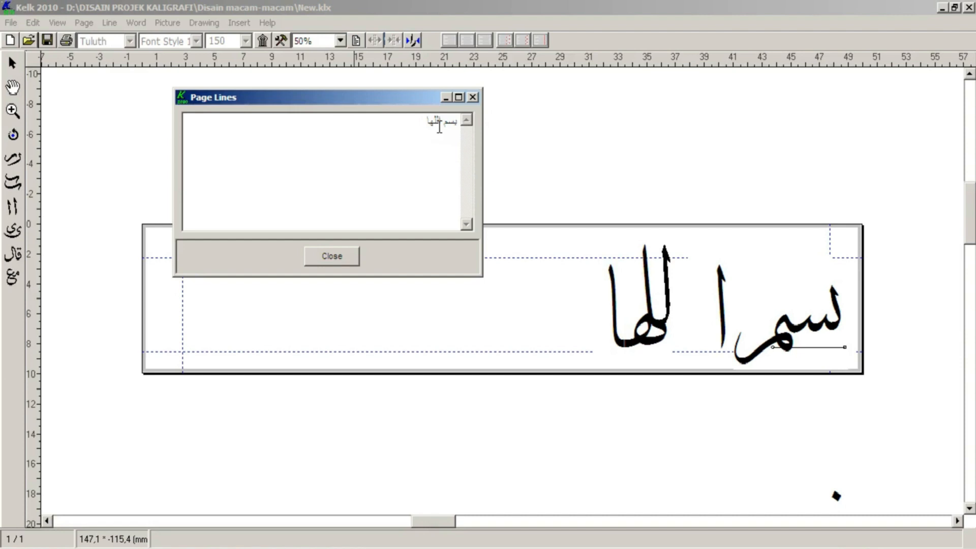
key(BackSpace)
text(ا)
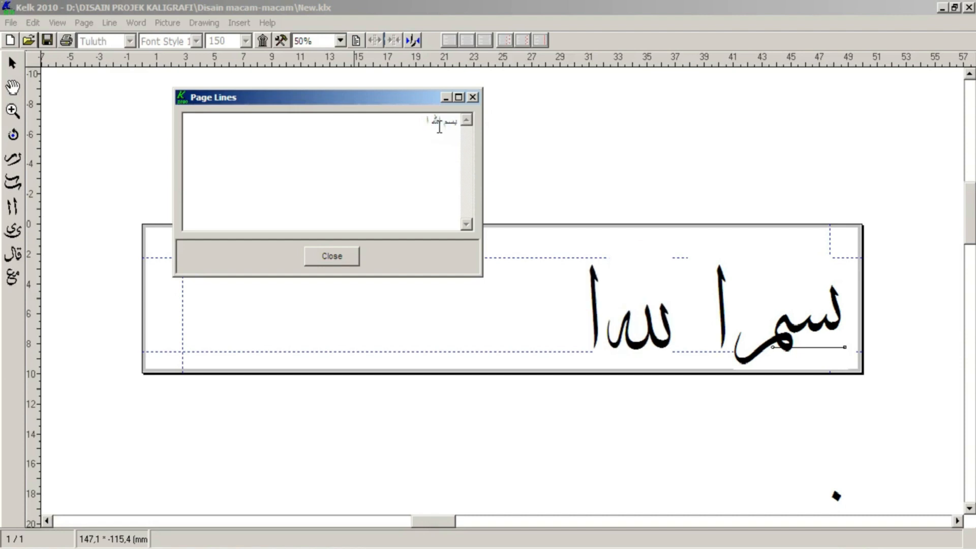
text(ل)
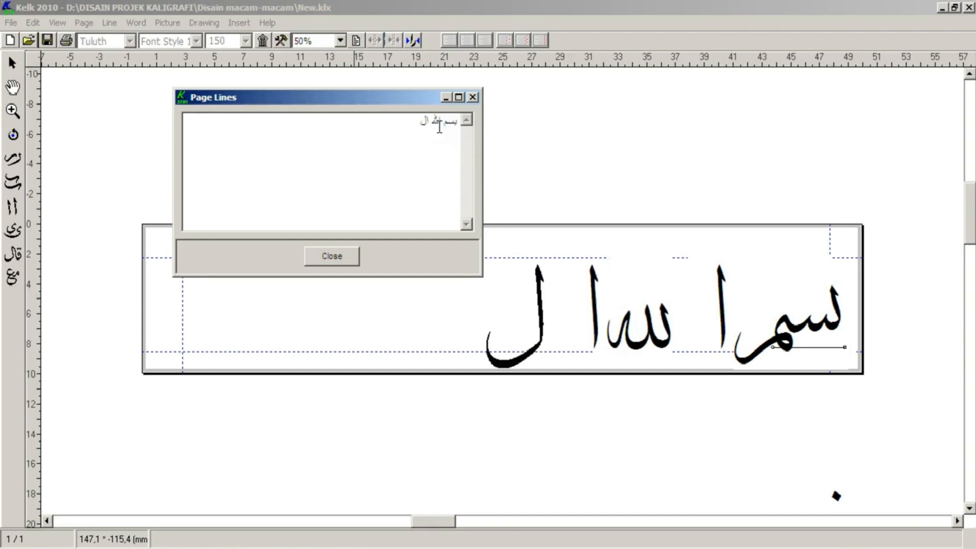
text(رح)
text(من)
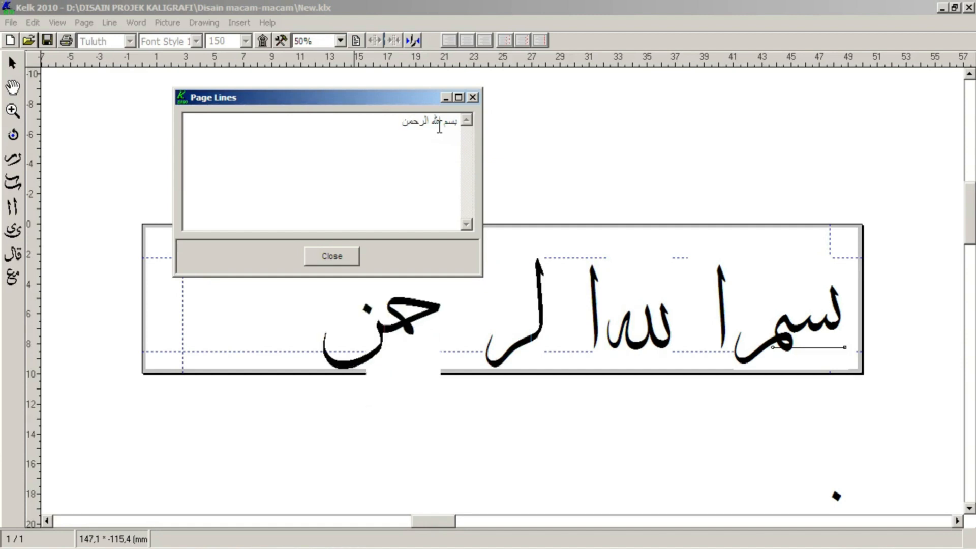
text( الرحي)
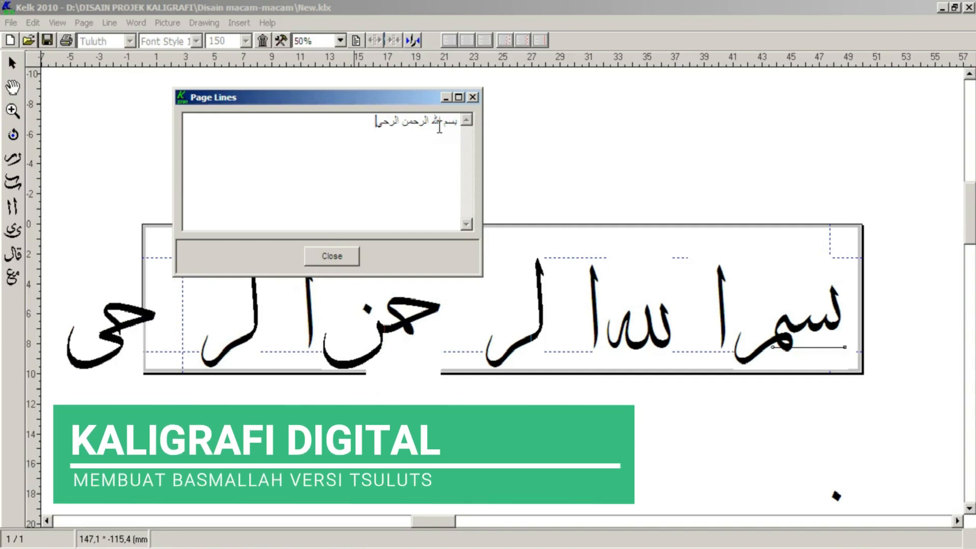
text(م)
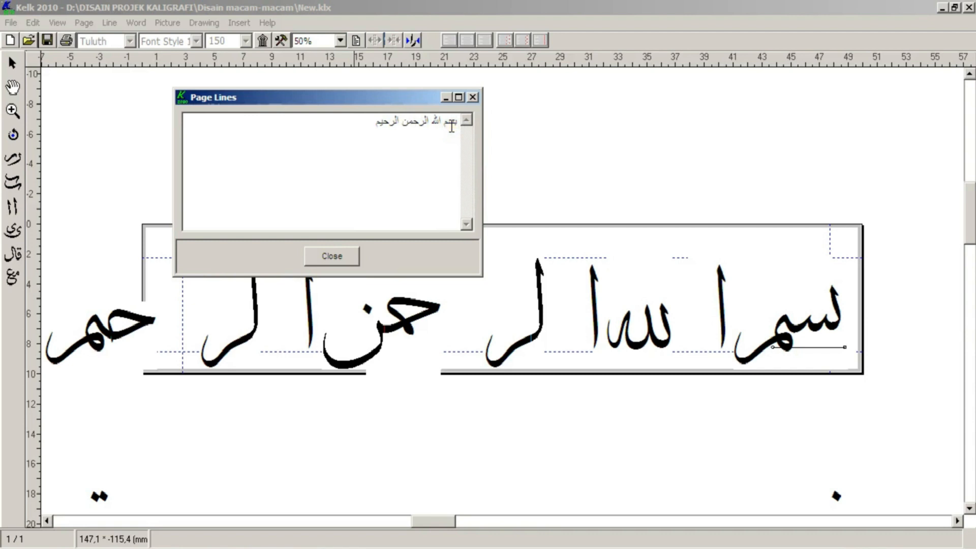
click(349, 263)
Align the word بسم to the right-hand vertical guide and the lower horizontal guide, and shift the following alif left, clear of its tail
drag(445, 523, 503, 532)
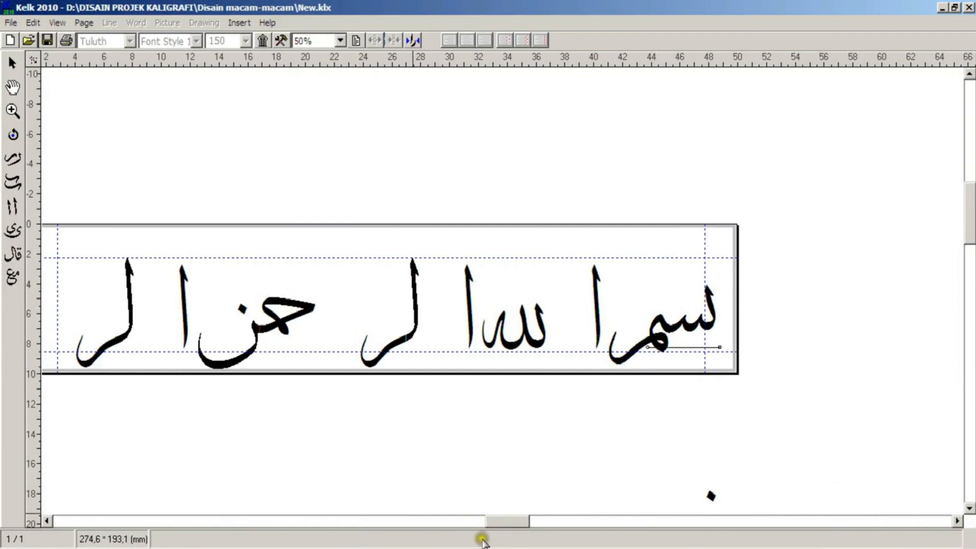
drag(514, 523, 573, 513)
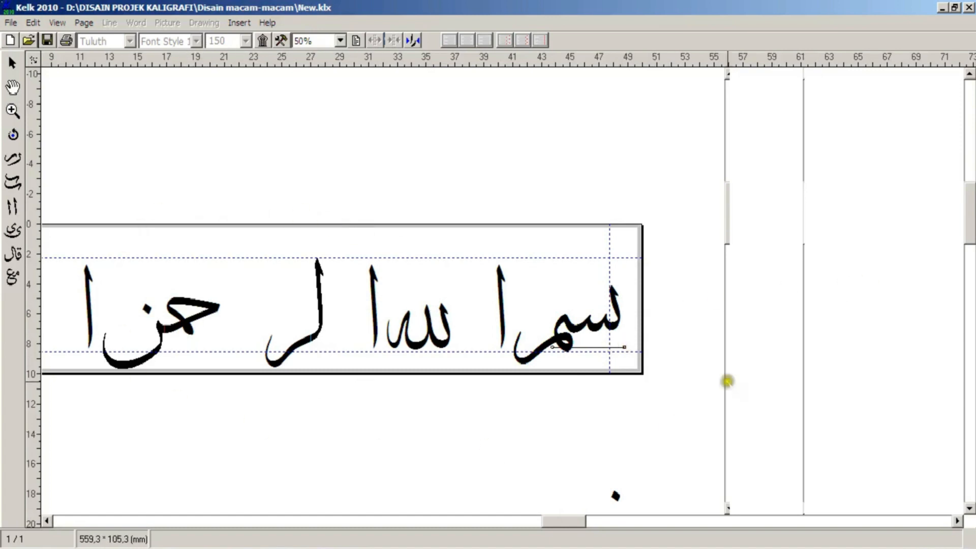
click(340, 41)
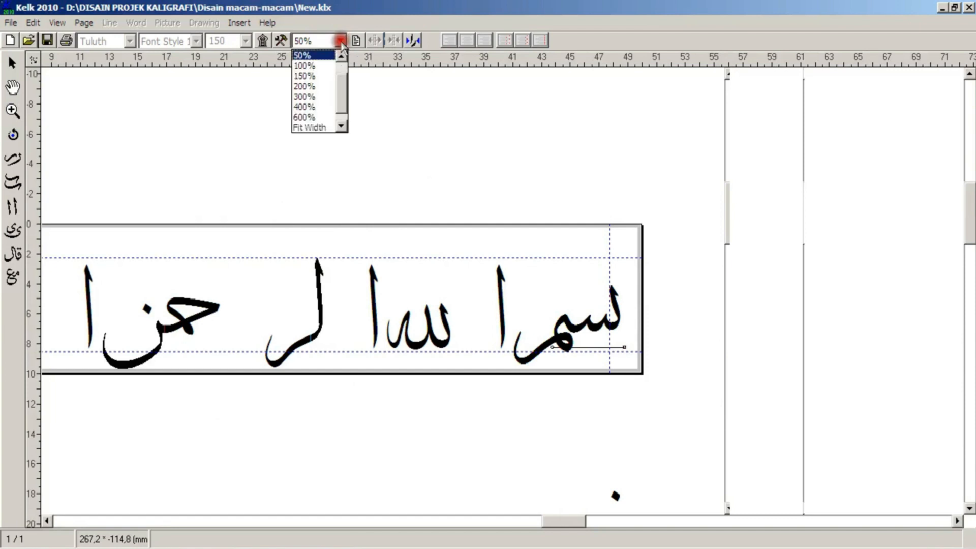
click(323, 66)
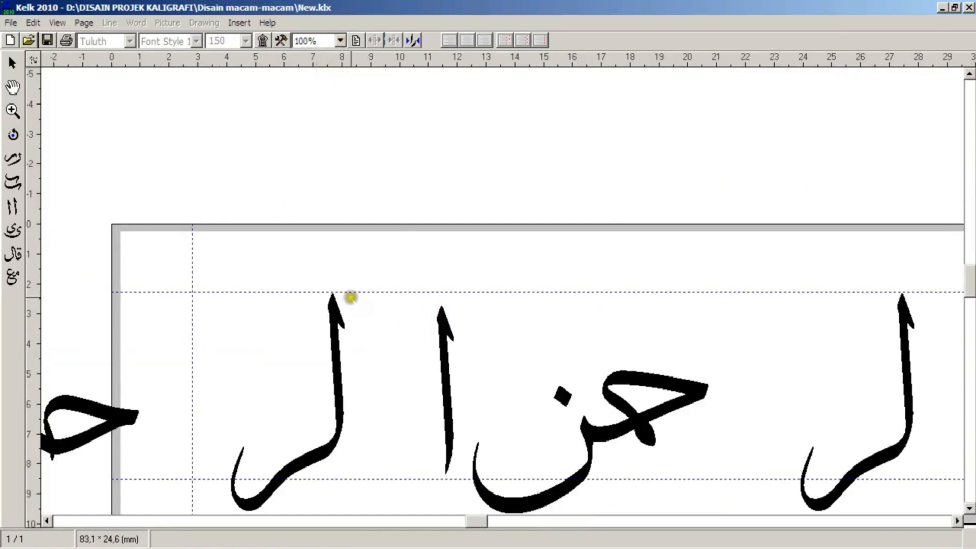
drag(970, 274, 970, 304)
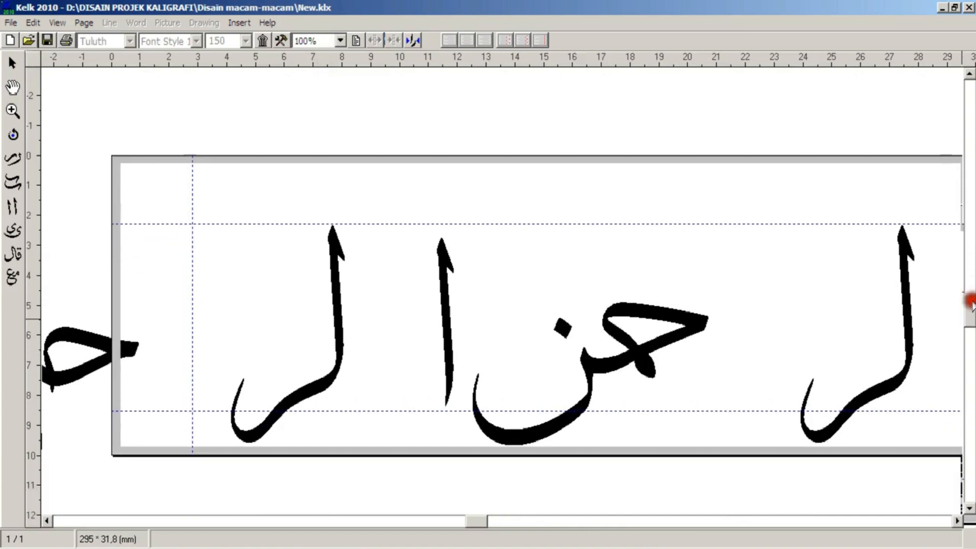
drag(481, 521, 732, 509)
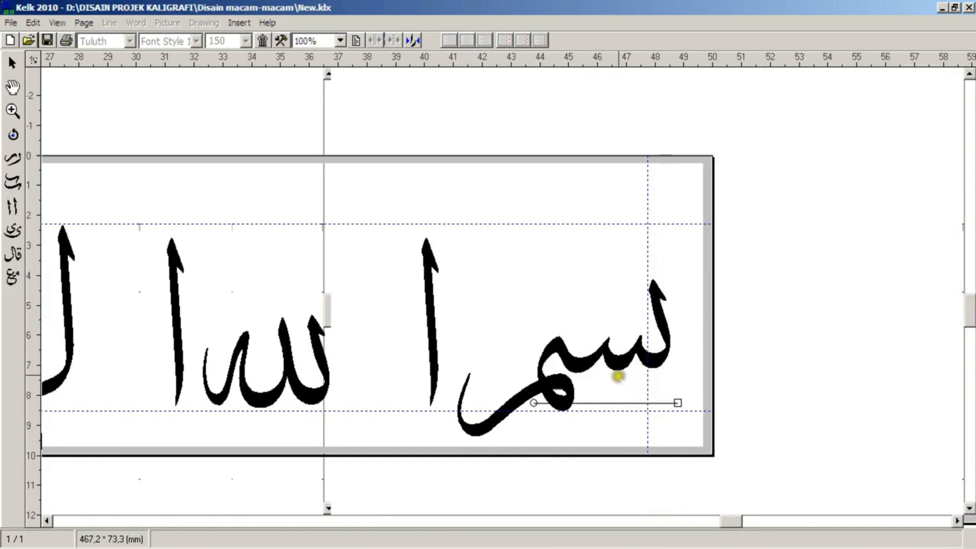
click(617, 363)
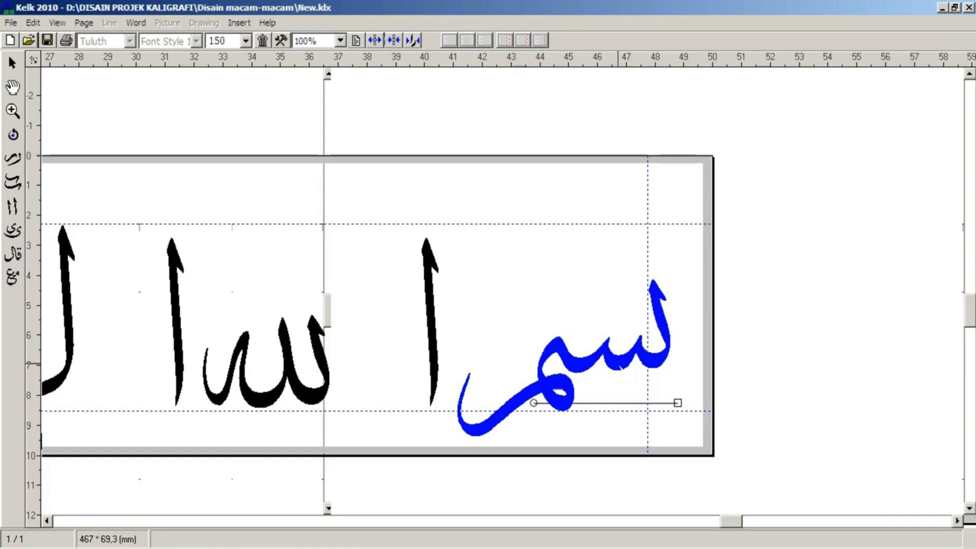
drag(616, 362, 597, 337)
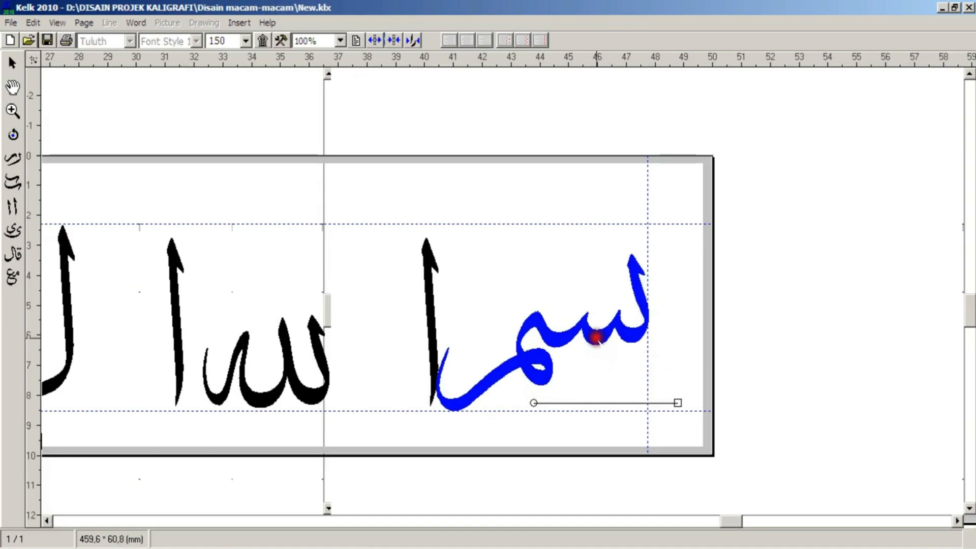
click(436, 347)
drag(434, 333, 363, 334)
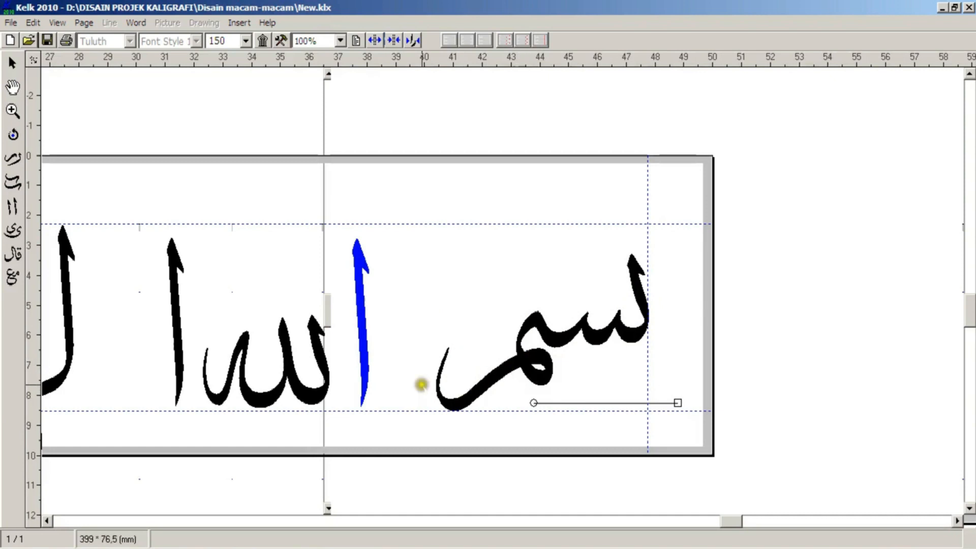
Change the word بسم to the second of its other shapes and raise it so its tail rests on the lower guide
click(532, 361)
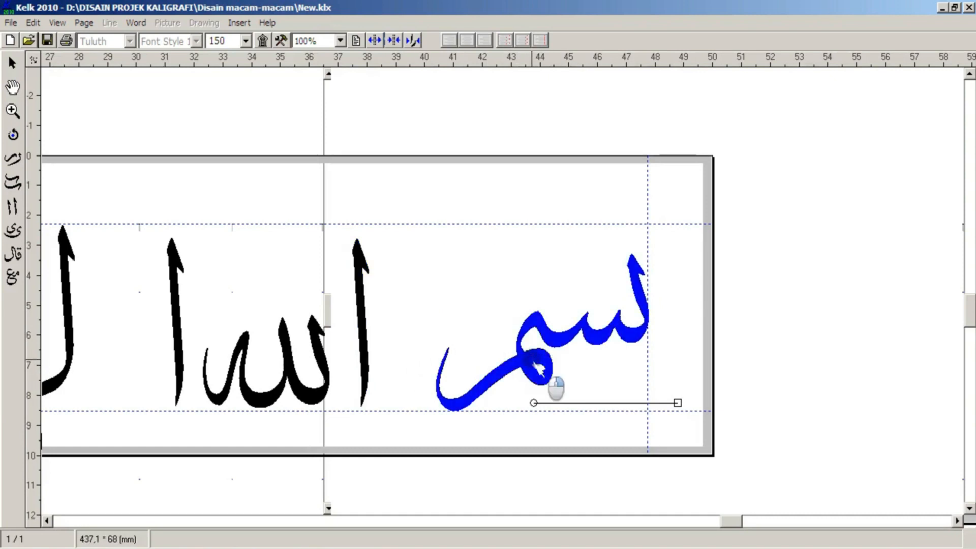
right_click(534, 362)
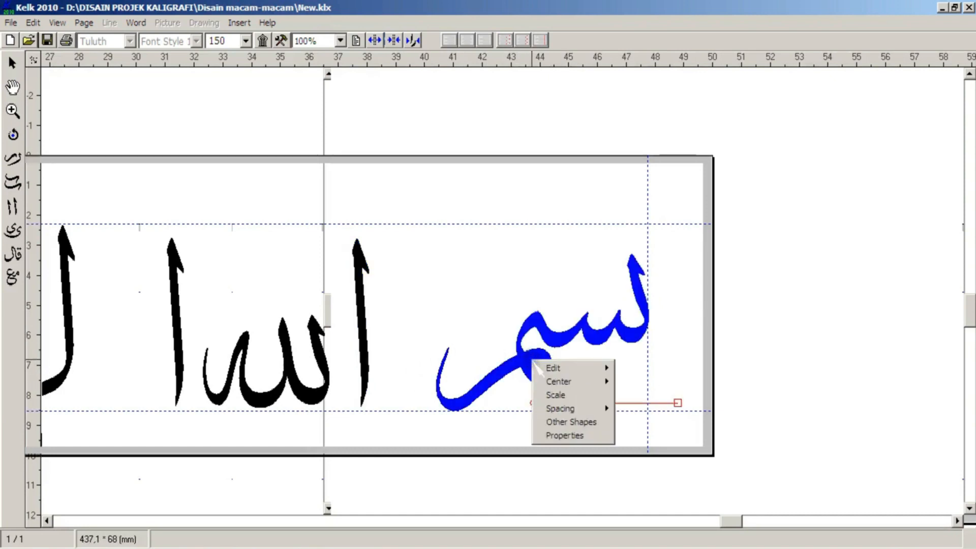
click(569, 422)
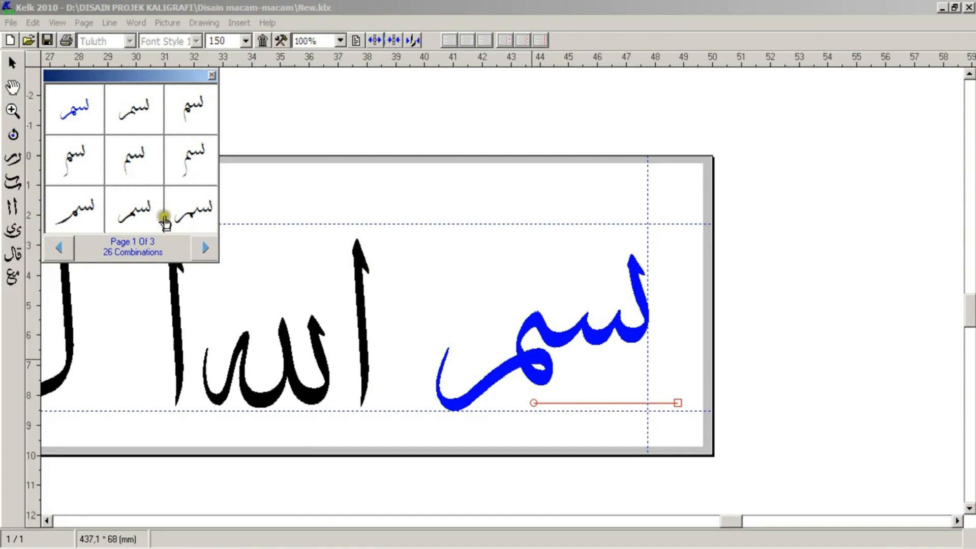
click(135, 112)
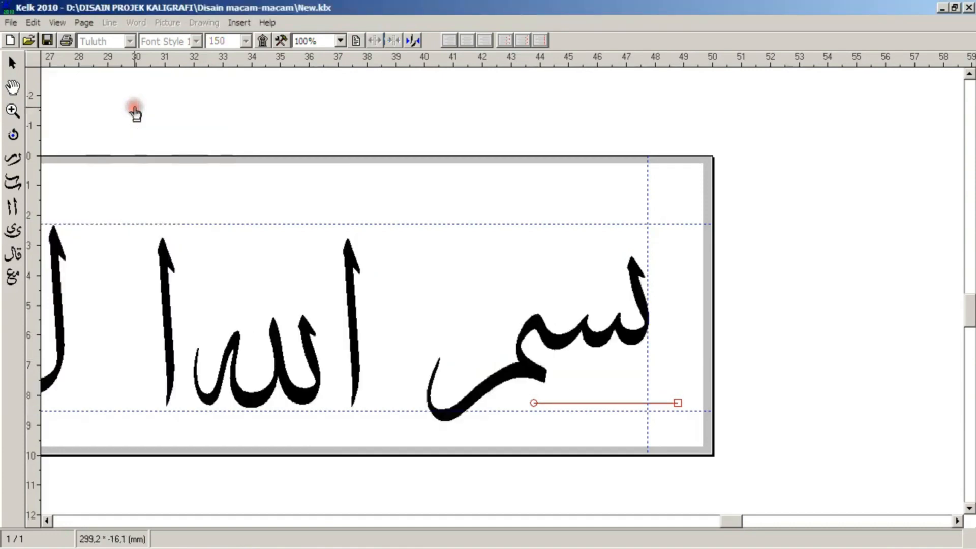
click(537, 385)
drag(537, 385, 537, 375)
Place the alif inside the tail of بسم with its tip on the upper guide, and set لله close beside it above the tail
drag(352, 392, 458, 375)
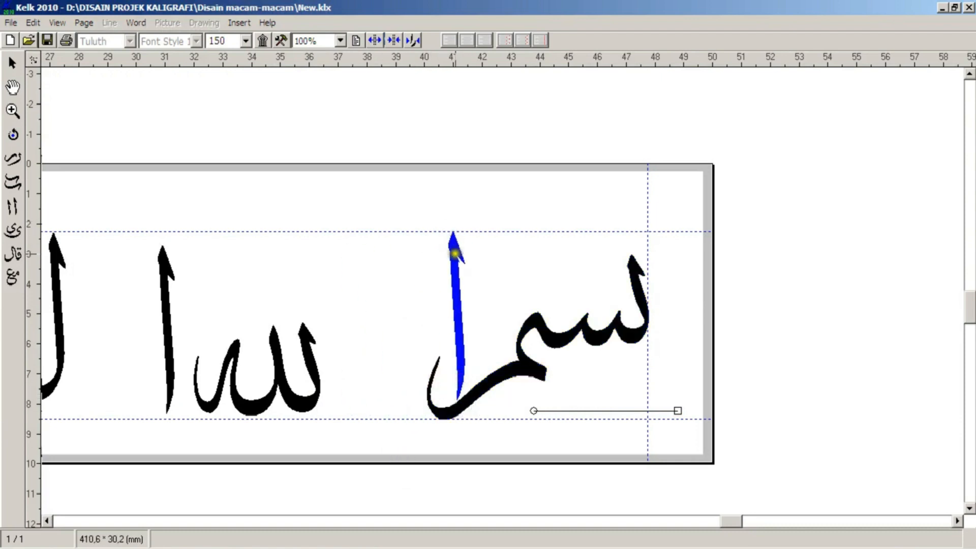
drag(315, 400, 427, 354)
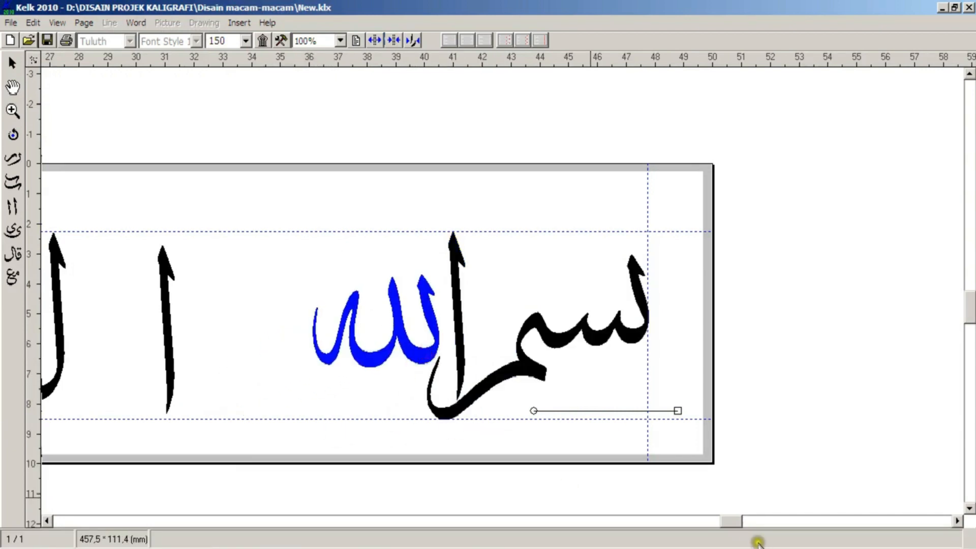
drag(732, 521, 666, 521)
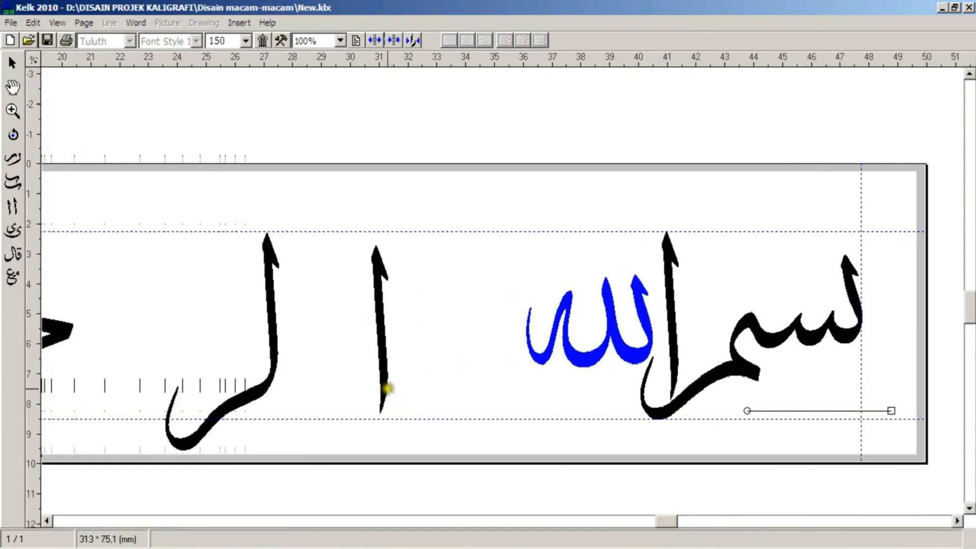
Set the second alif and الر close beside لله, resting on the lower guide by الر's tail, and raise the upper guide to الر's tip
click(384, 388)
drag(384, 387, 520, 375)
drag(257, 388, 465, 359)
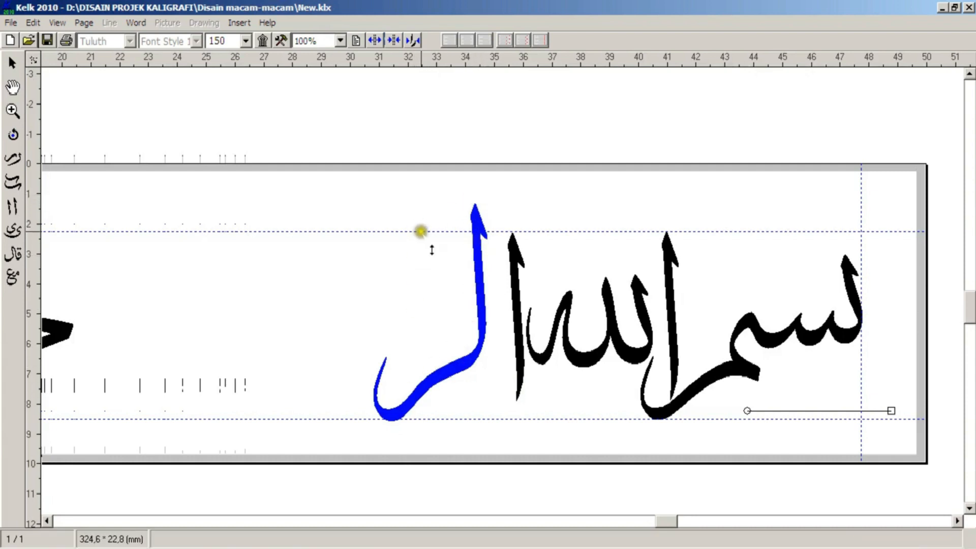
drag(421, 231, 422, 203)
Lengthen the alifs on either side of لله so they reach the raised upper guide
click(519, 249)
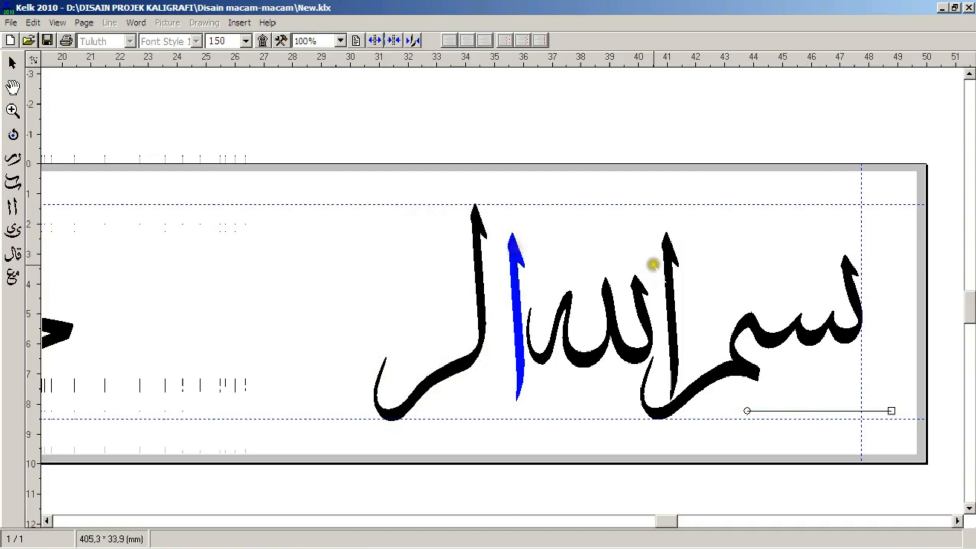
click(670, 257)
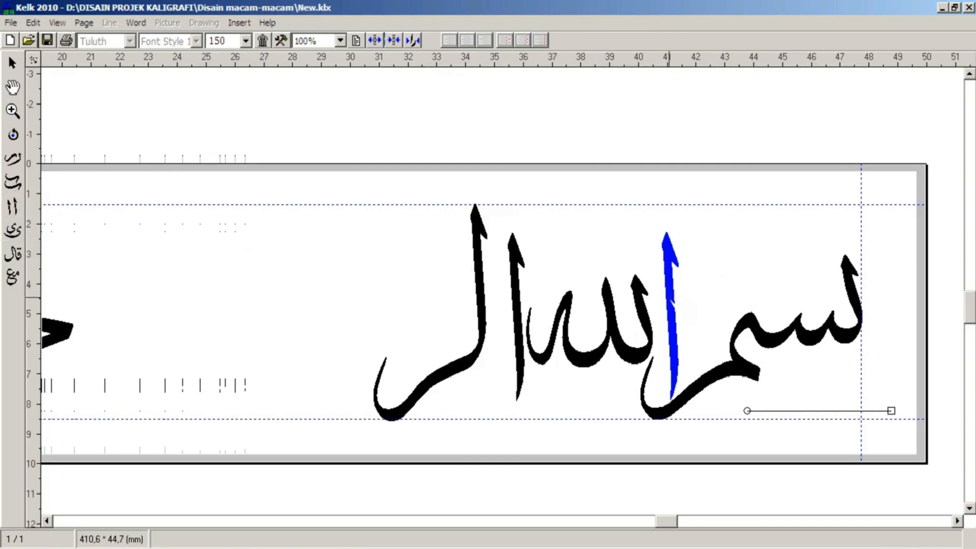
click(669, 297)
click(669, 297)
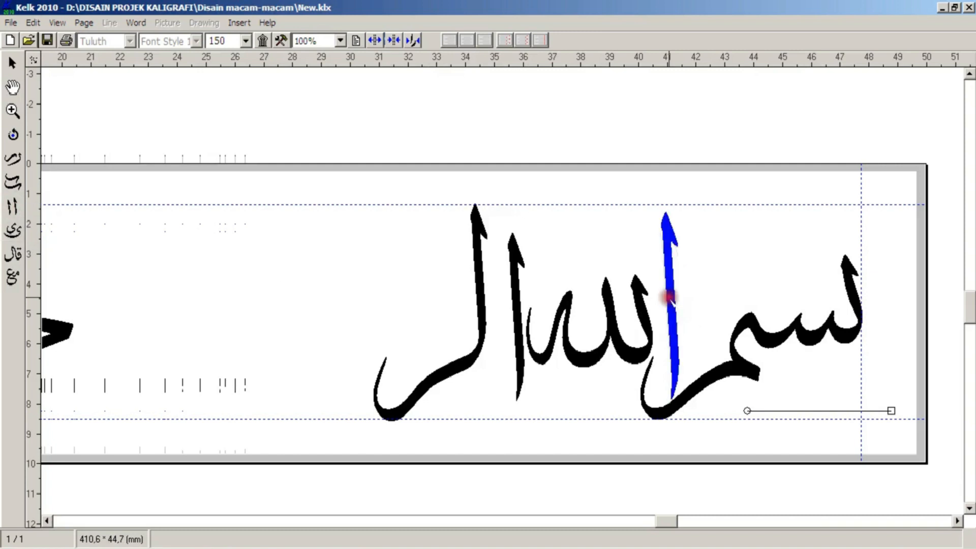
click(669, 297)
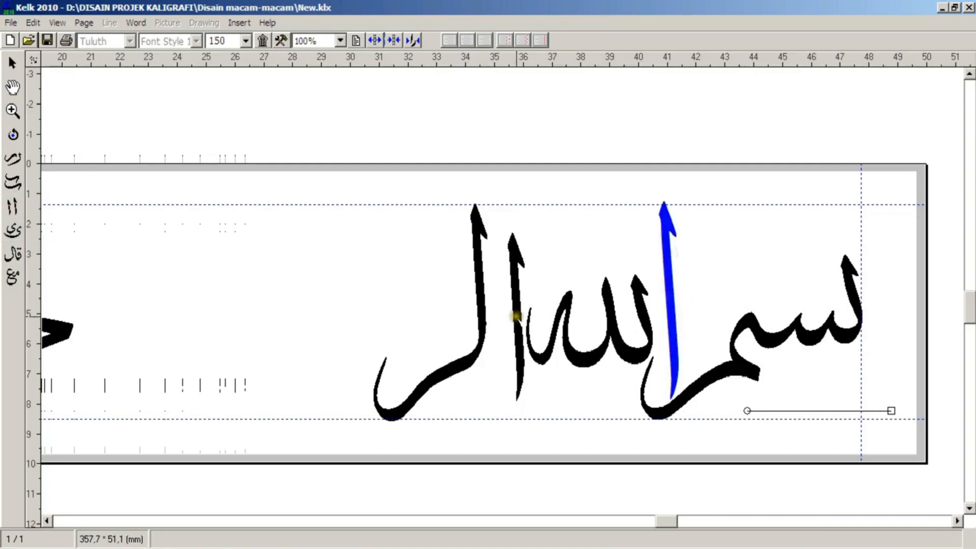
click(516, 302)
click(515, 302)
click(515, 302)
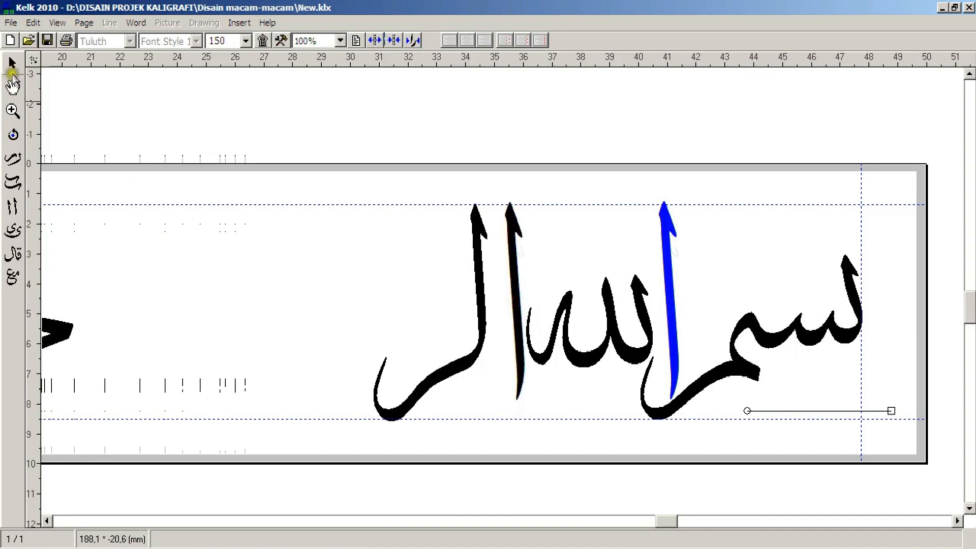
Fine-position the two lengthened alifs so their tips sit exactly on the upper guide
click(9, 64)
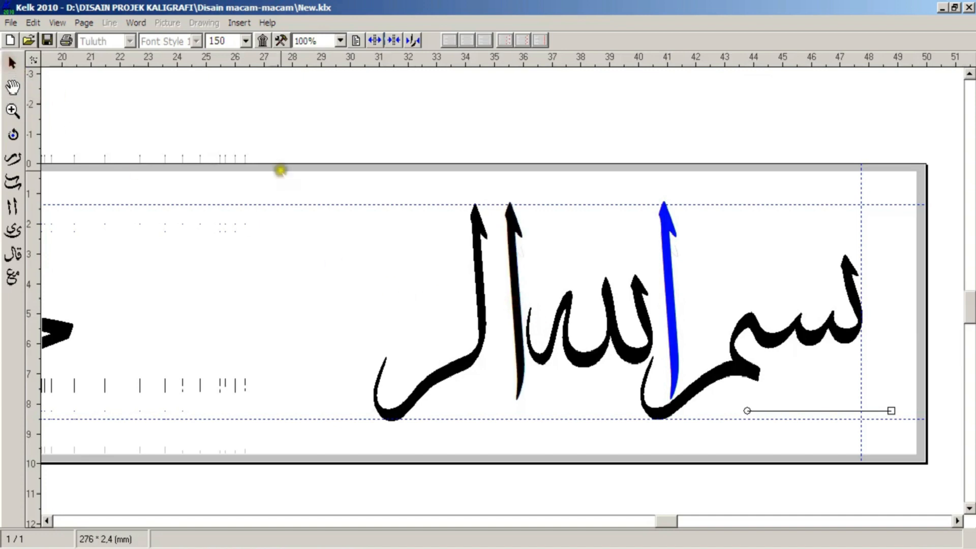
click(510, 220)
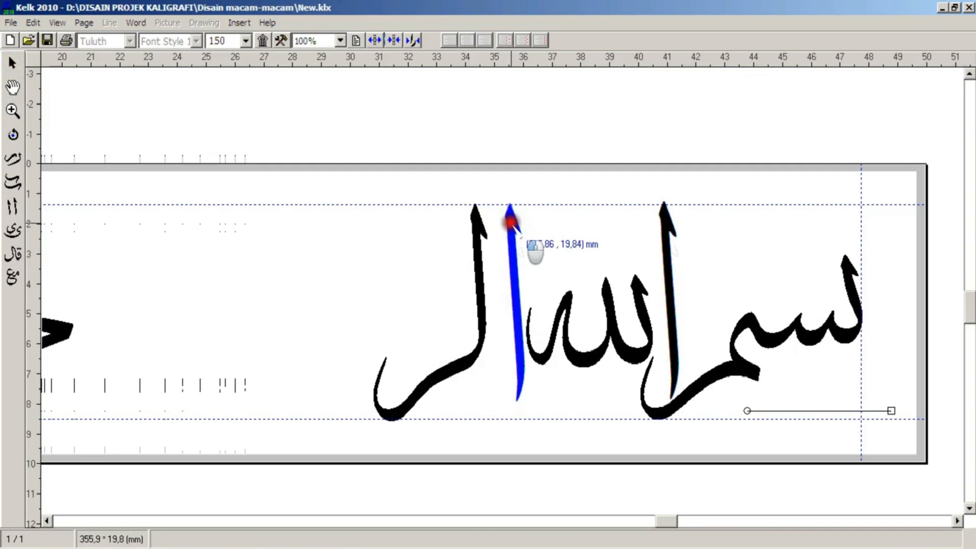
click(664, 220)
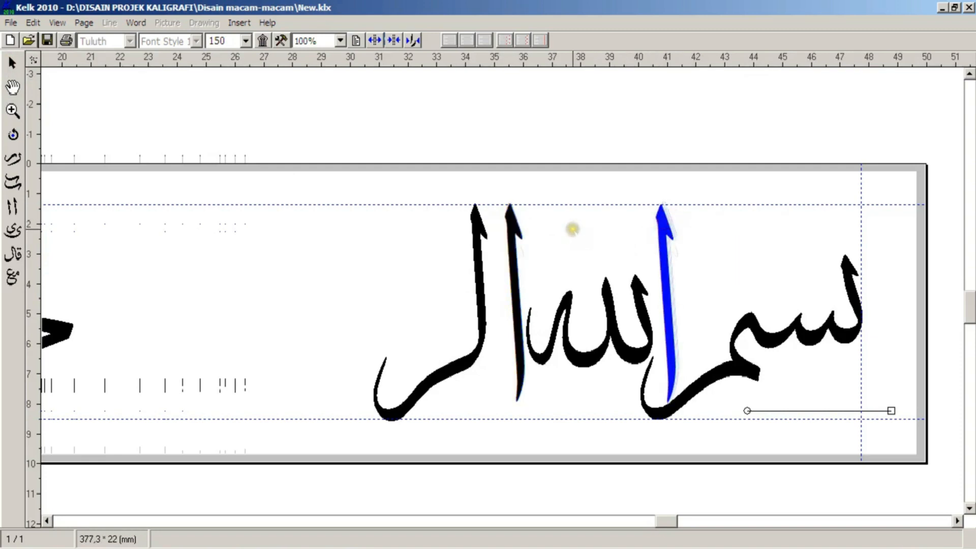
click(572, 229)
Change حمن to the second of its other shapes and set it with its dot beside الر, its tail on the lower guide
drag(668, 523, 589, 519)
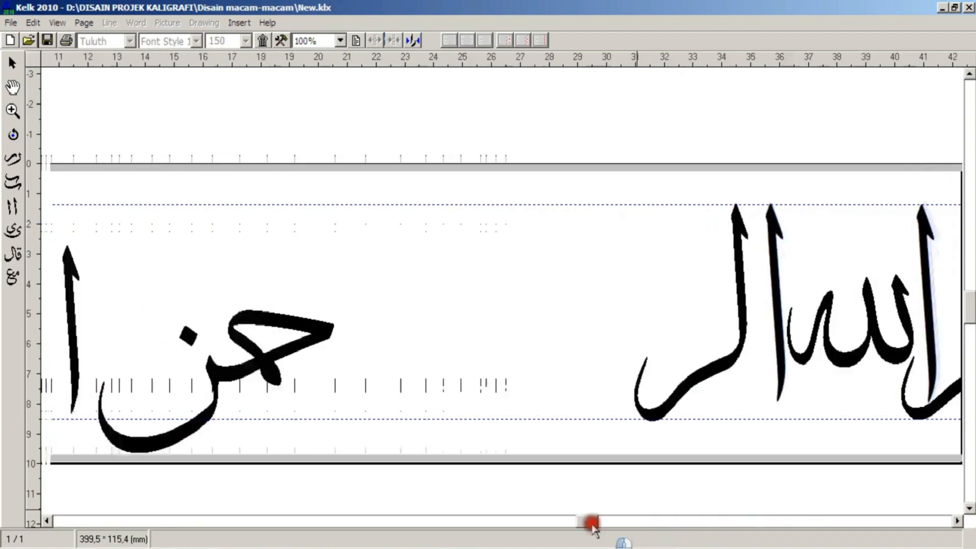
drag(269, 365, 621, 323)
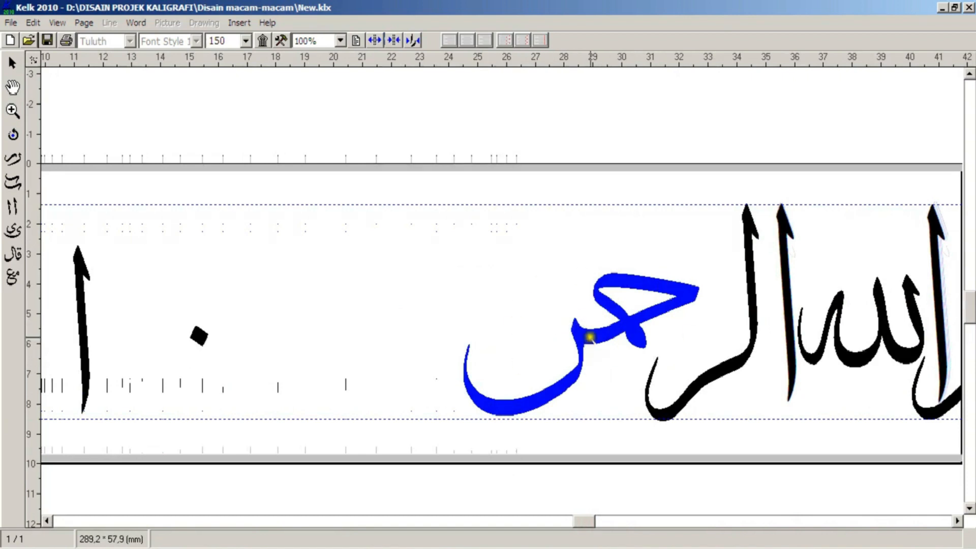
right_click(589, 336)
click(645, 454)
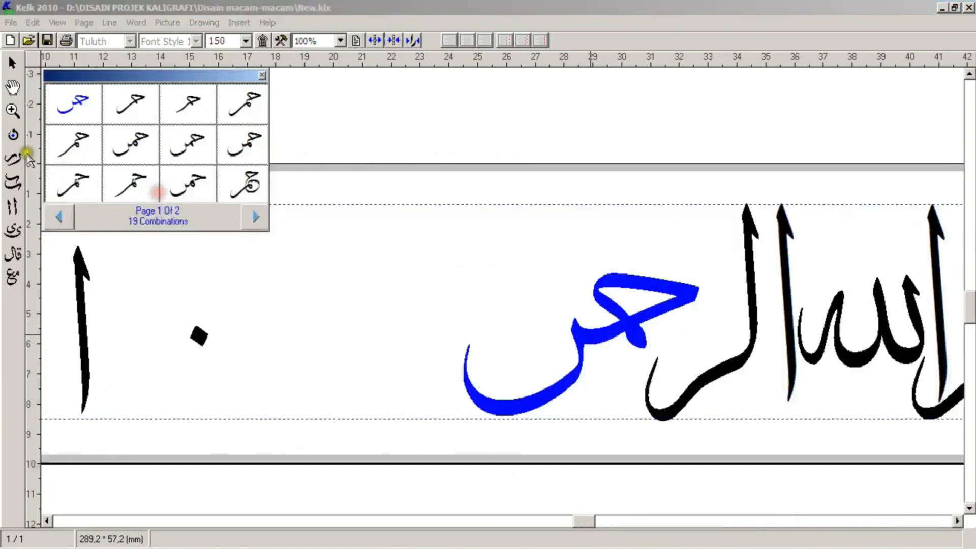
click(129, 109)
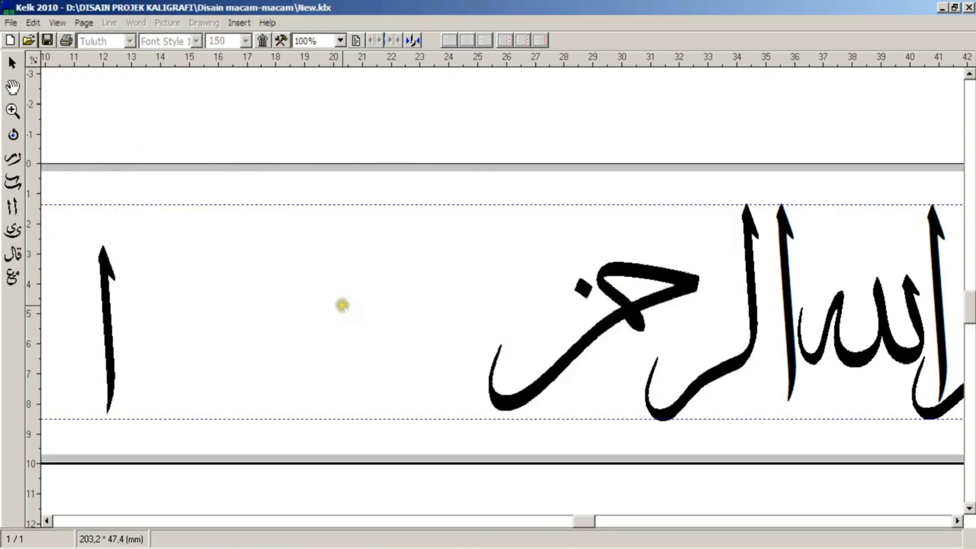
drag(536, 389, 575, 396)
drag(581, 288, 569, 336)
Place the third alif inside the tail of حمن and lengthen it so its tip meets the upper guide
drag(113, 341, 544, 324)
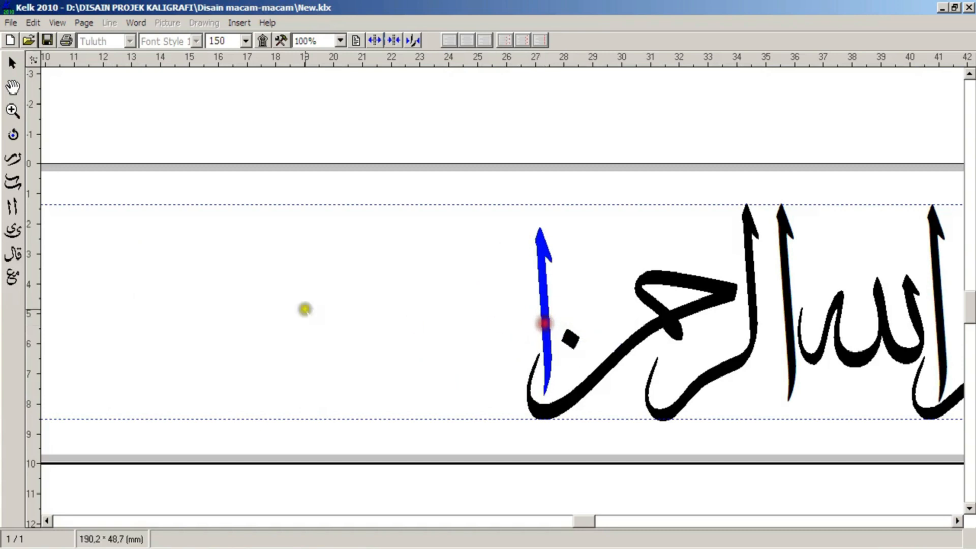
click(12, 206)
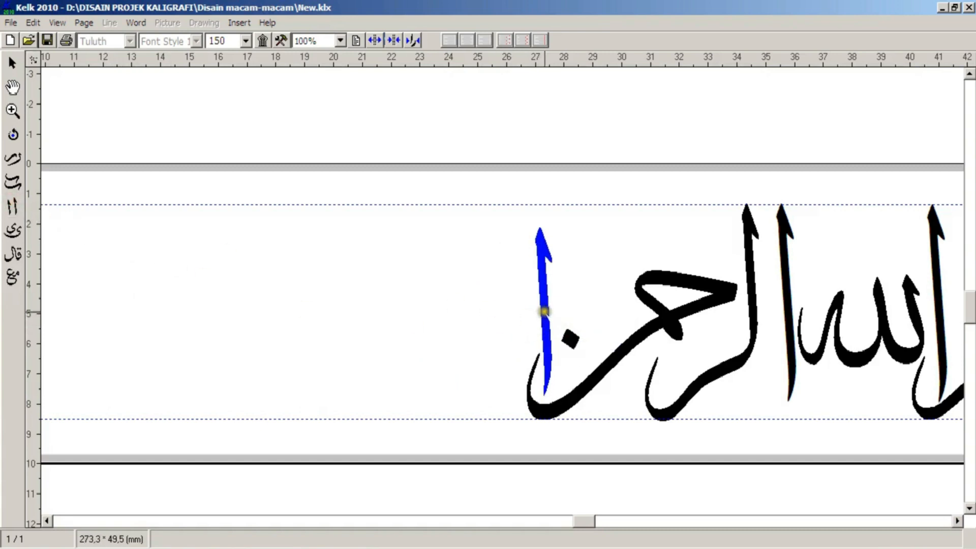
click(545, 312)
click(544, 312)
click(10, 64)
drag(543, 232, 539, 229)
Bring the last الر beside the third alif with its tail on the lower guide, and move حيم up against its stem
drag(582, 521, 531, 522)
drag(142, 398, 650, 366)
drag(535, 521, 424, 521)
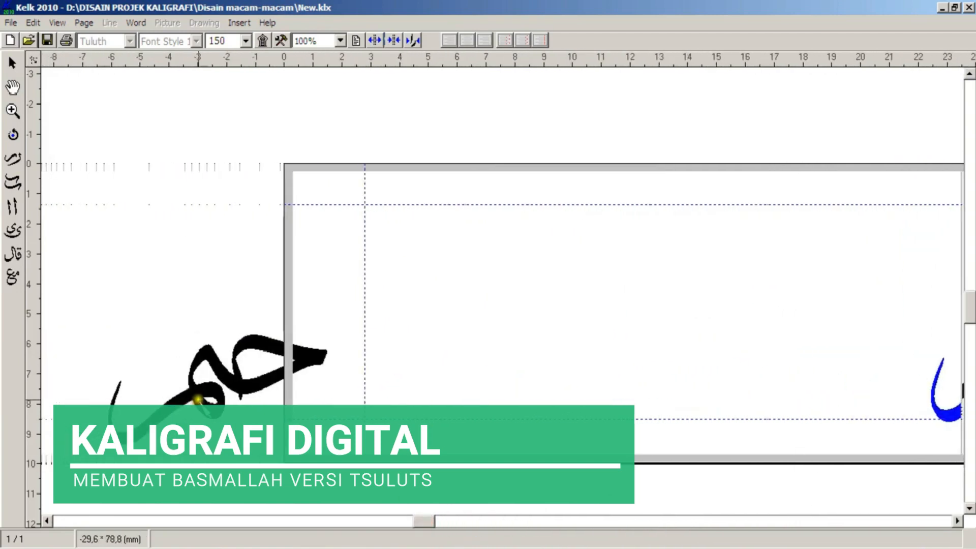
click(366, 389)
drag(366, 389, 771, 338)
drag(431, 521, 561, 521)
drag(452, 311, 529, 313)
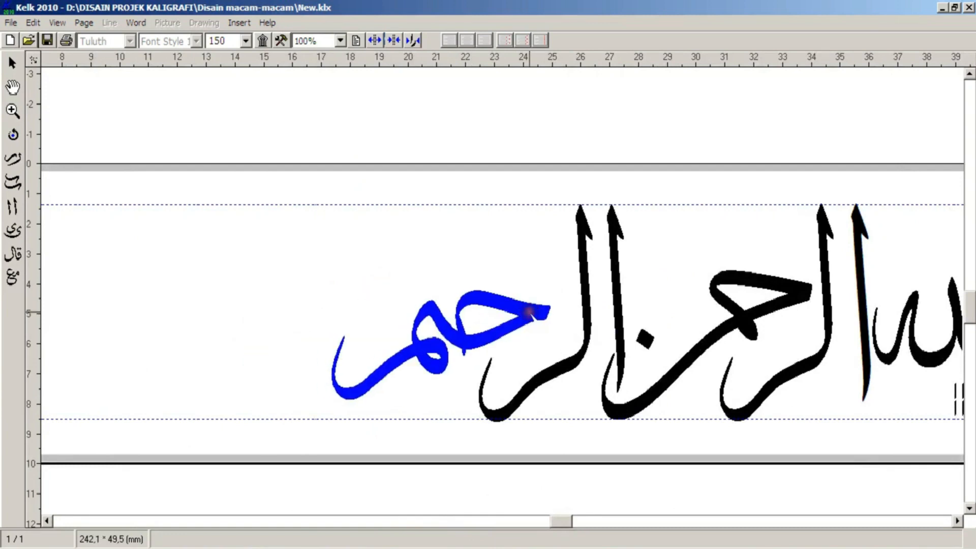
Change حيم to the fourth shape on page 4 of its other shapes and fit it closely against the stem of الر
right_click(529, 312)
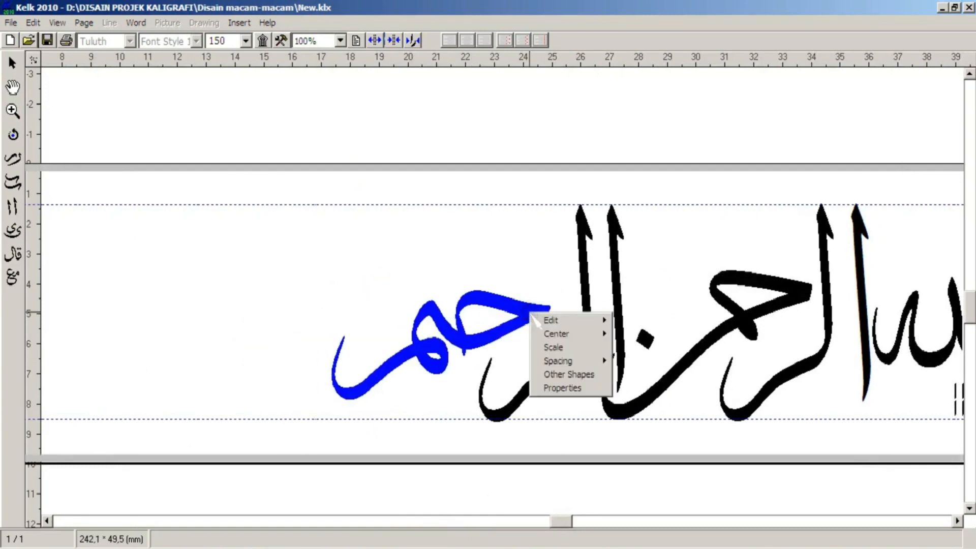
click(563, 375)
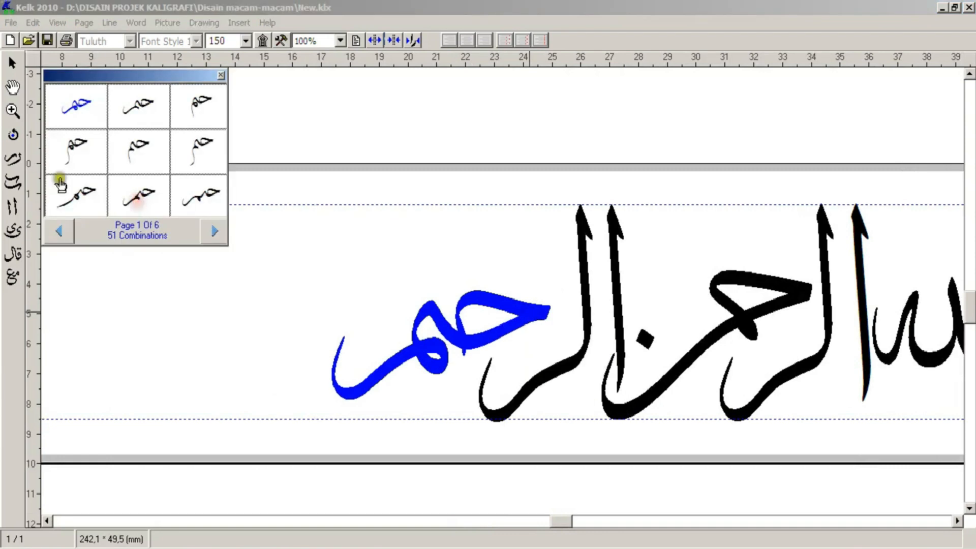
click(210, 234)
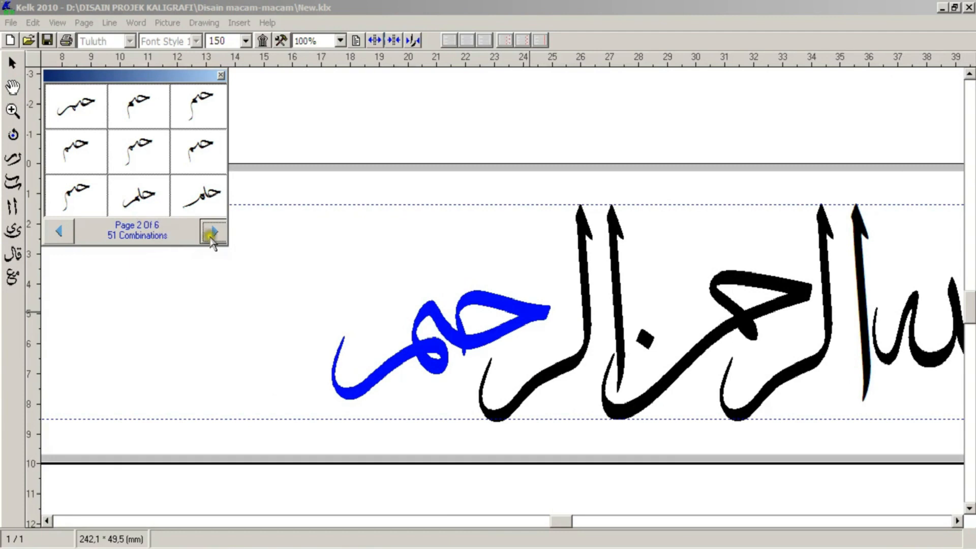
click(214, 233)
click(214, 233)
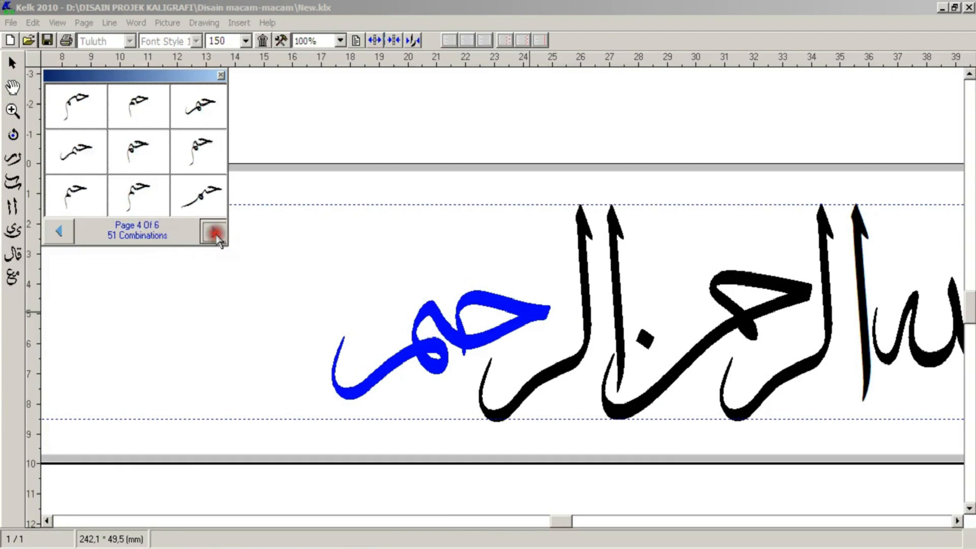
click(75, 154)
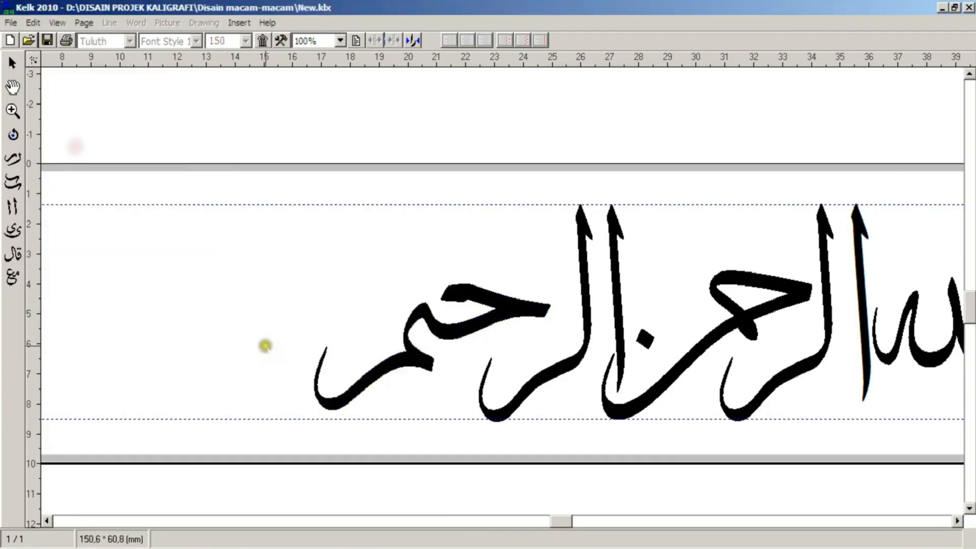
drag(460, 332, 483, 321)
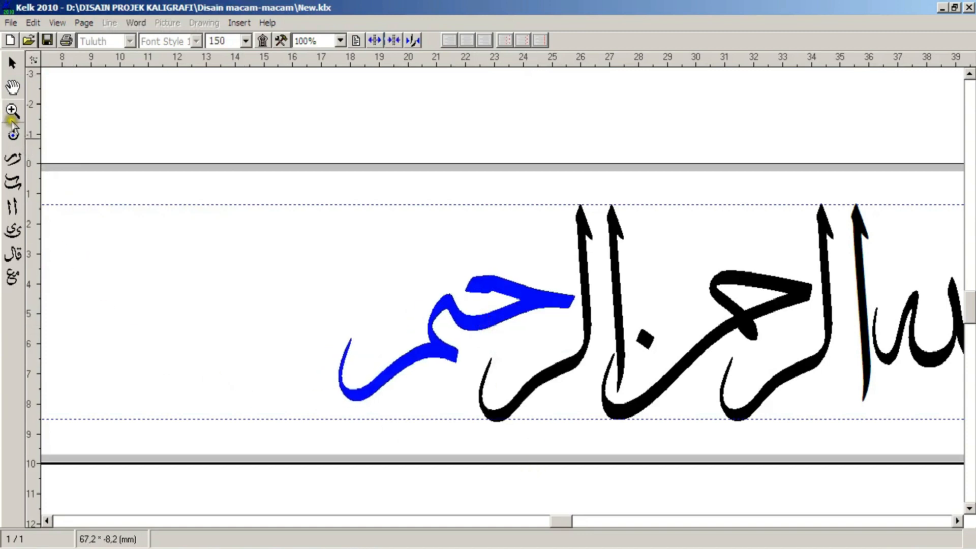
Bring the two dots from below the page to under حيم, and the single dot to under the ب of بسم
drag(970, 322, 968, 404)
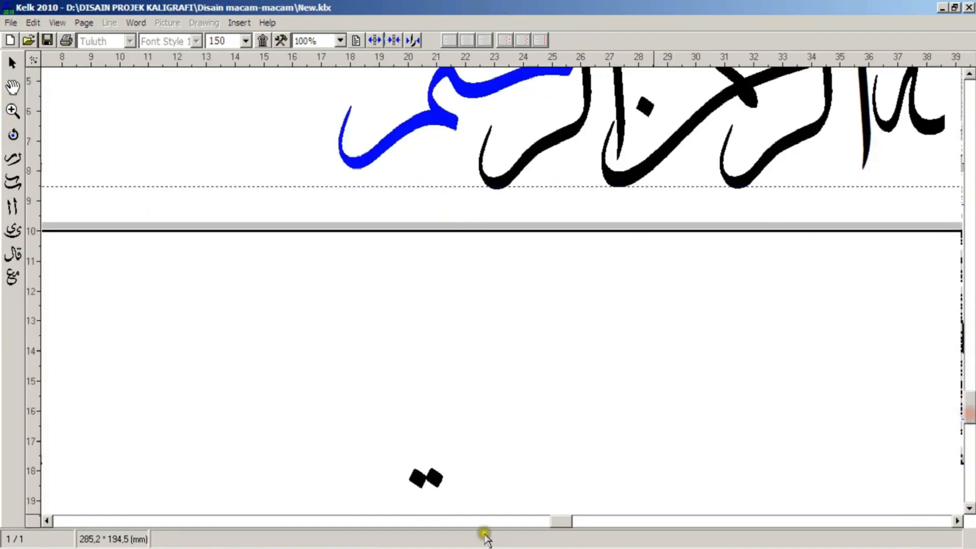
drag(429, 478, 445, 162)
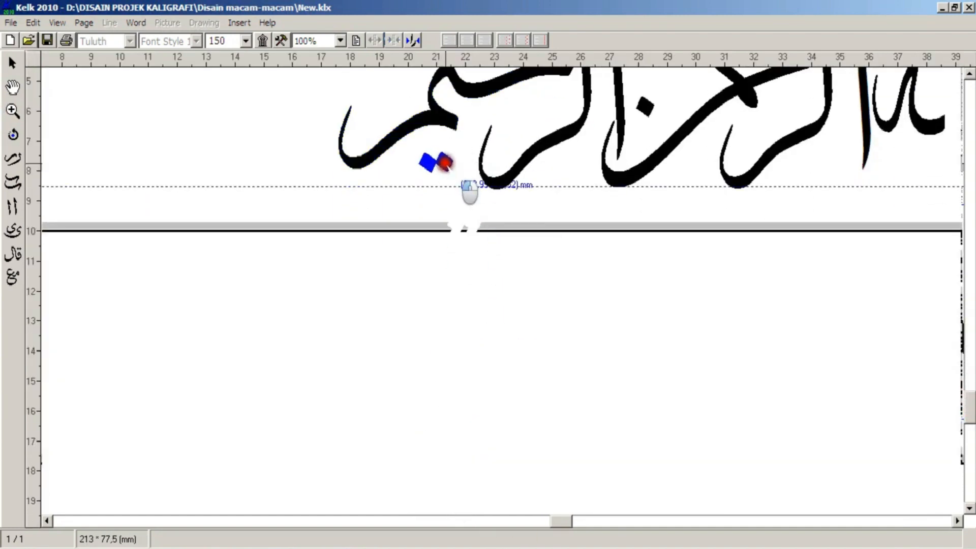
drag(556, 521, 734, 521)
drag(627, 475, 625, 132)
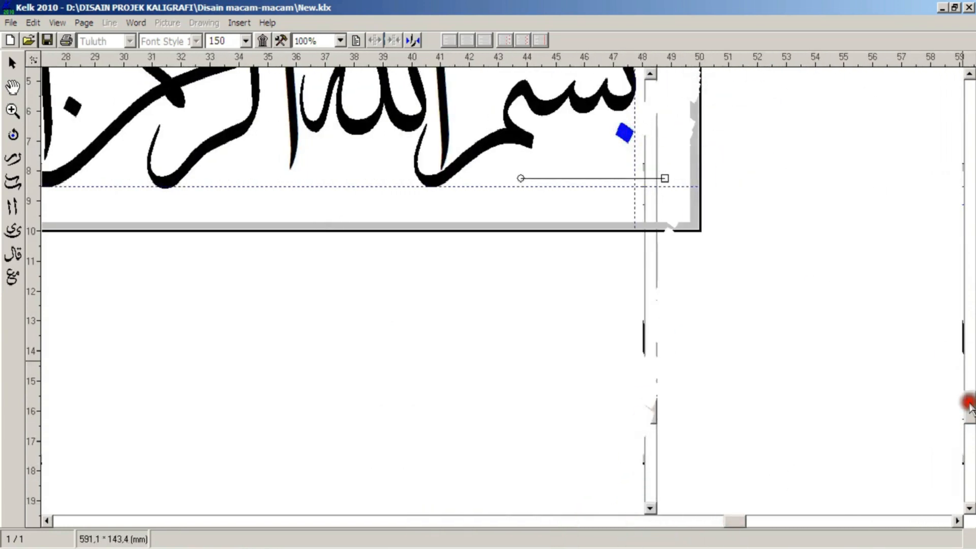
drag(969, 404, 969, 328)
drag(734, 521, 660, 518)
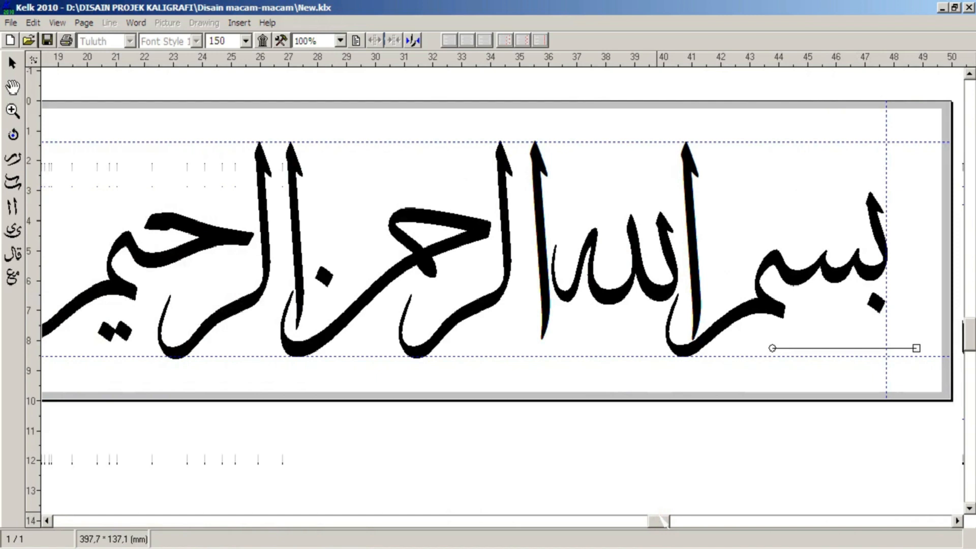
Select the line and open the palette of dots and vowel marks, placing it in the empty area below the page
drag(657, 519, 697, 518)
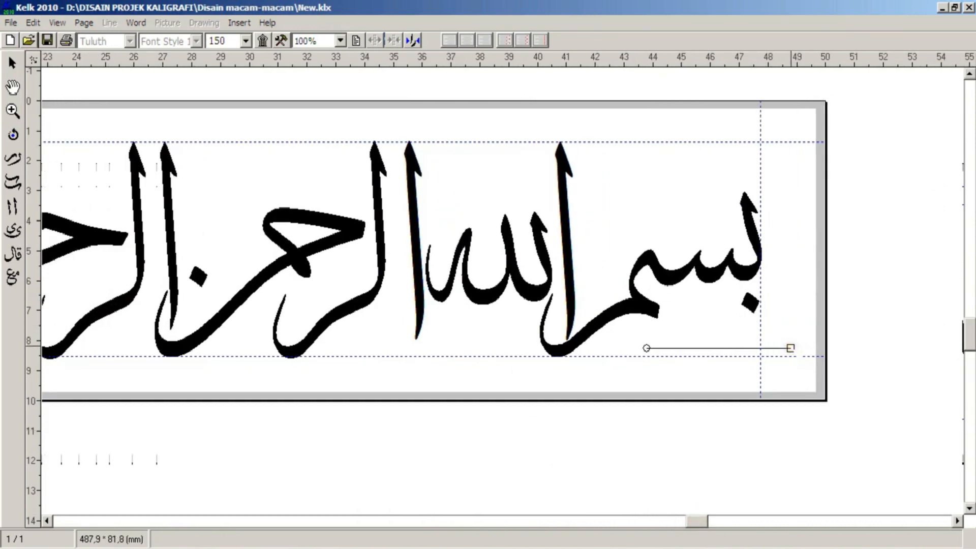
click(791, 351)
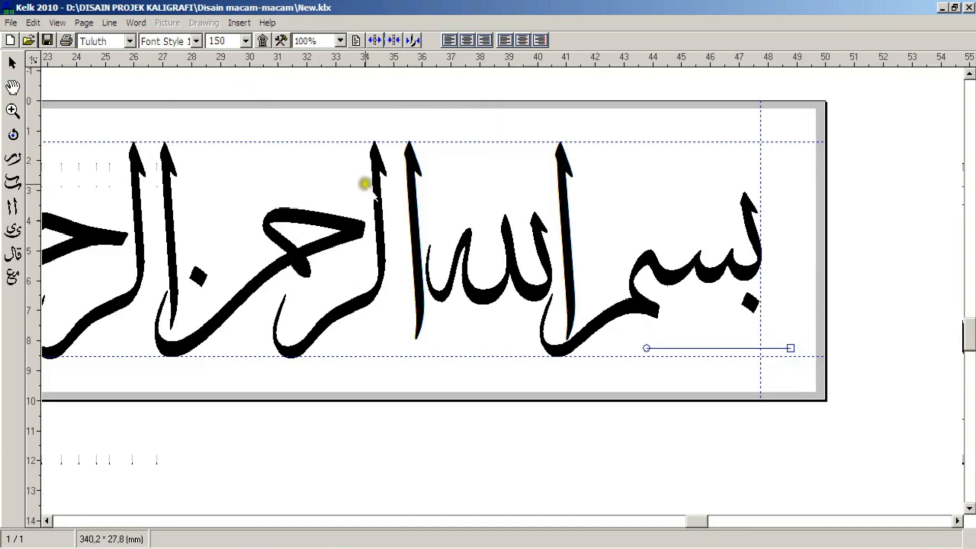
click(264, 41)
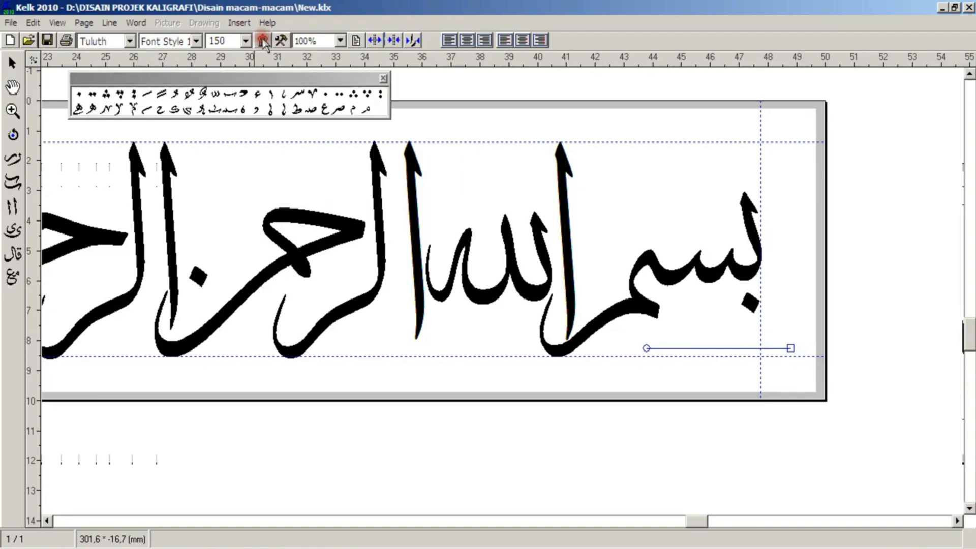
click(268, 77)
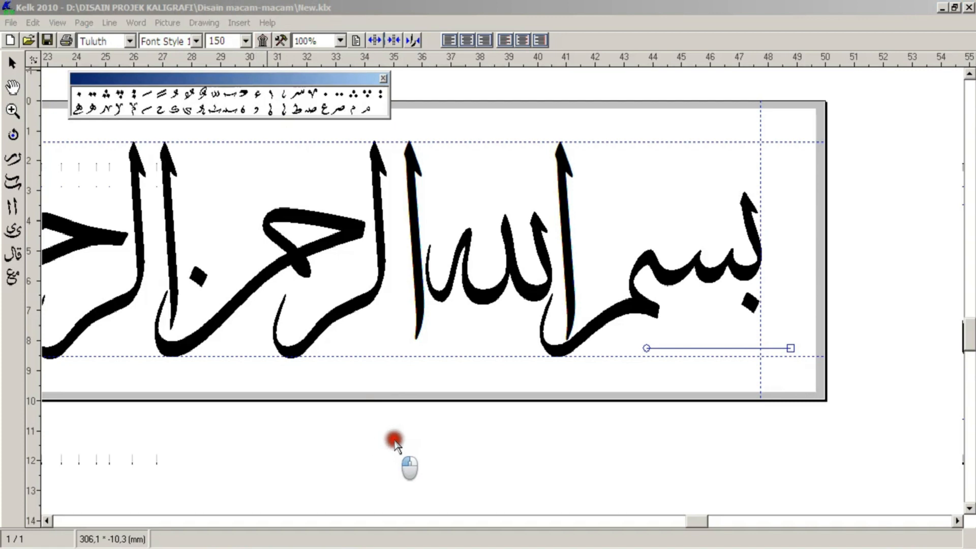
drag(394, 439, 394, 440)
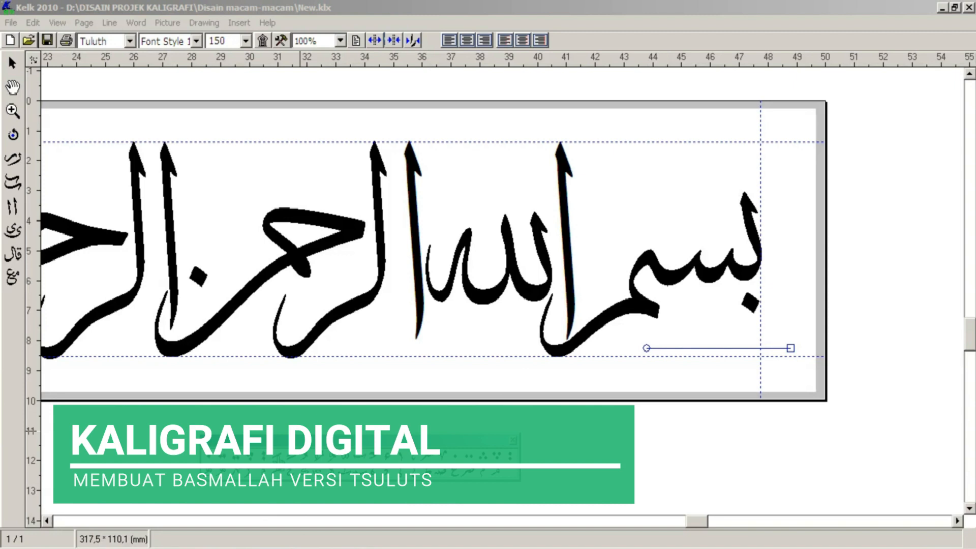
Decorate بسم with a kasra under the ب and the م, a sukun above the س, and a small mim above the م
mouse_move(605, 402)
mouse_down()
mouse_move(721, 331)
mouse_move(723, 347)
mouse_up()
drag(276, 456, 621, 342)
mouse_move(373, 457)
mouse_down()
mouse_move(591, 284)
mouse_move(695, 186)
mouse_up()
drag(263, 471, 612, 216)
Vocalize لله with a shadda and a fatha above, a small alif inside, and a kasra below its end
drag(344, 457, 503, 201)
drag(279, 463, 517, 187)
drag(400, 462, 483, 252)
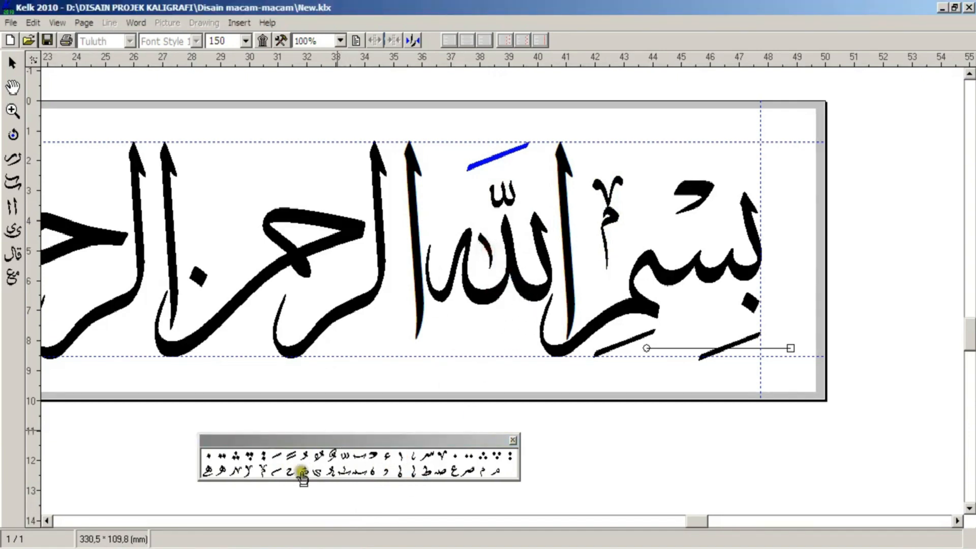
drag(275, 461, 451, 341)
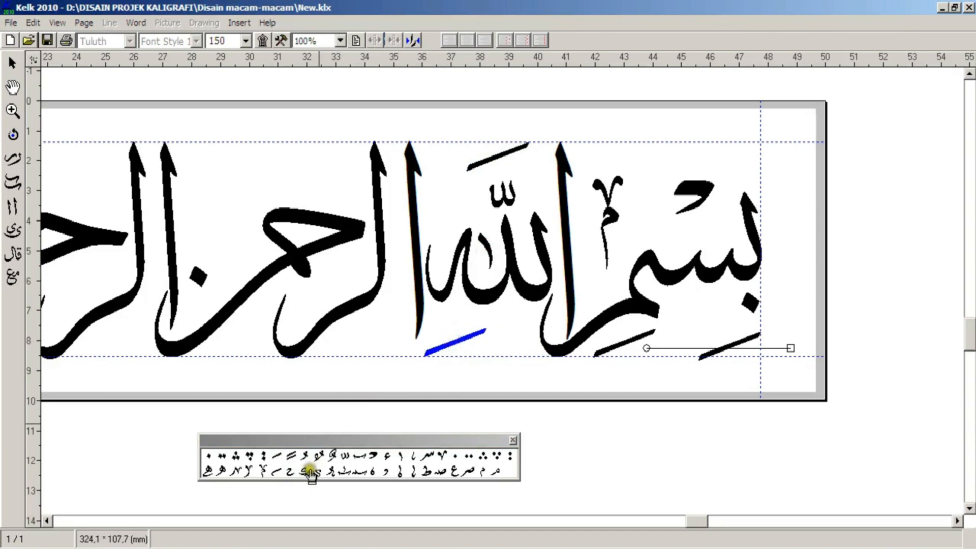
Add a shadda and a fatha above the first الر, and a sukun above the ح of حمن
drag(341, 457, 339, 183)
mouse_move(276, 456)
mouse_down()
mouse_move(228, 185)
mouse_move(329, 152)
mouse_up()
drag(374, 460, 248, 152)
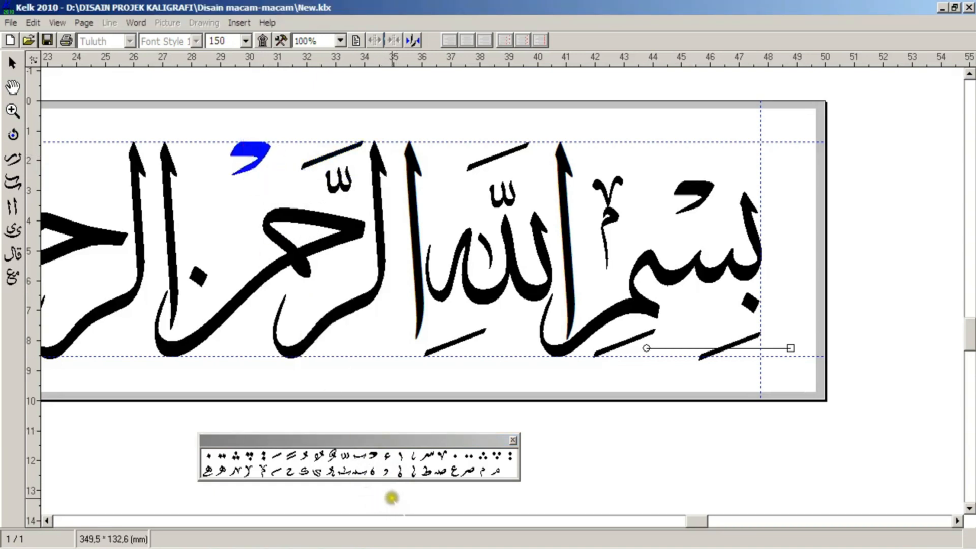
Finish vocalizing حمن with a small alif above the م and a V-and-mim mark above the dot of the ن
drag(401, 463, 248, 239)
drag(273, 269, 272, 270)
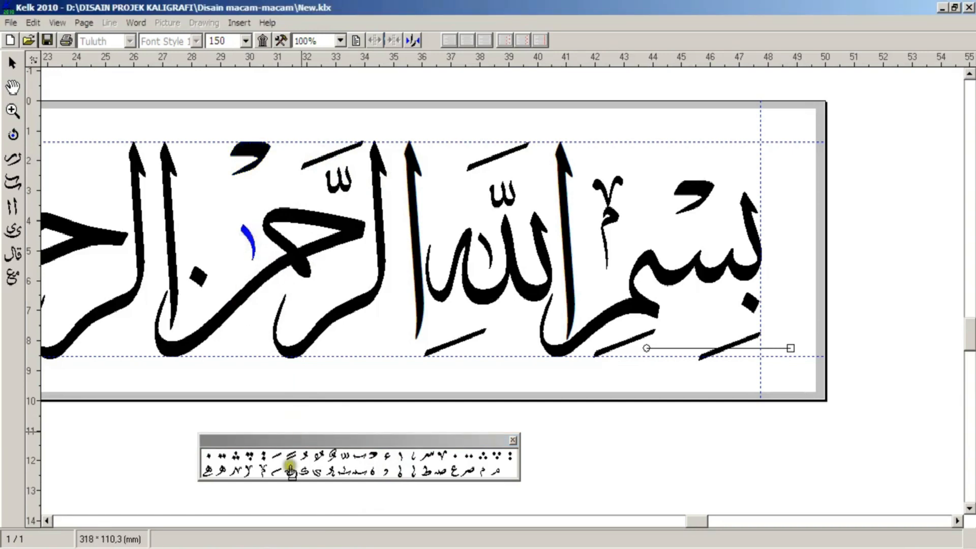
mouse_move(263, 476)
mouse_down()
mouse_move(200, 194)
mouse_move(202, 211)
mouse_up()
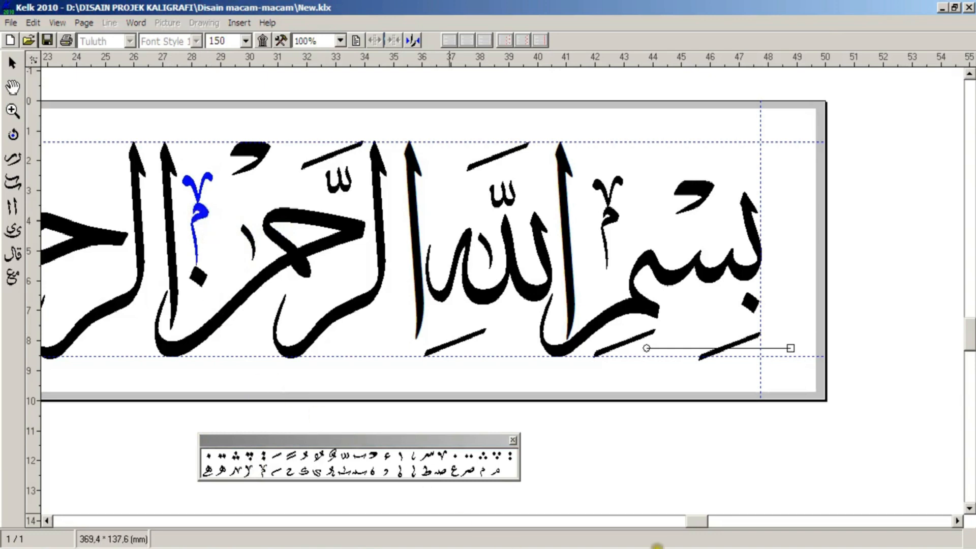
Add a shadda and a fatha above the الر of الرحيم, and a sukun above its ح
drag(695, 523, 606, 523)
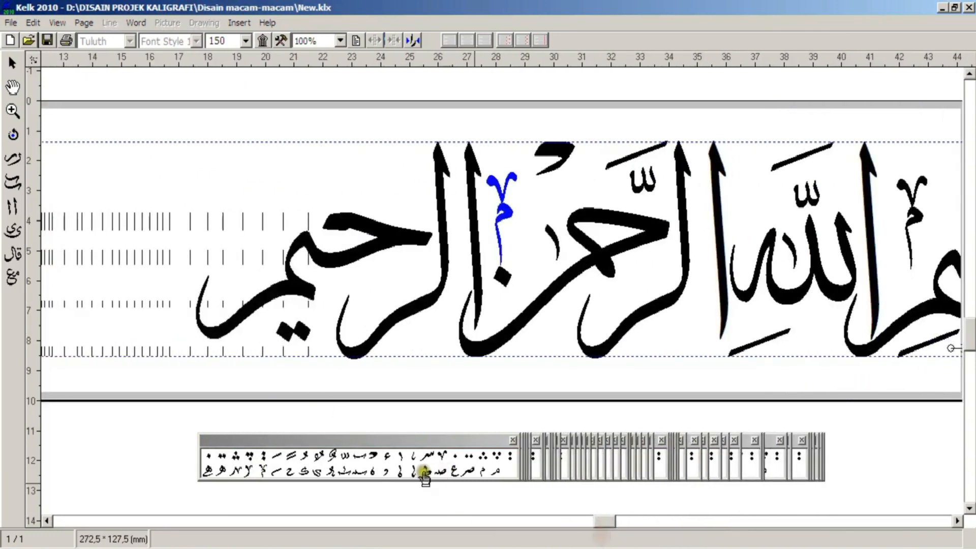
click(347, 460)
click(405, 195)
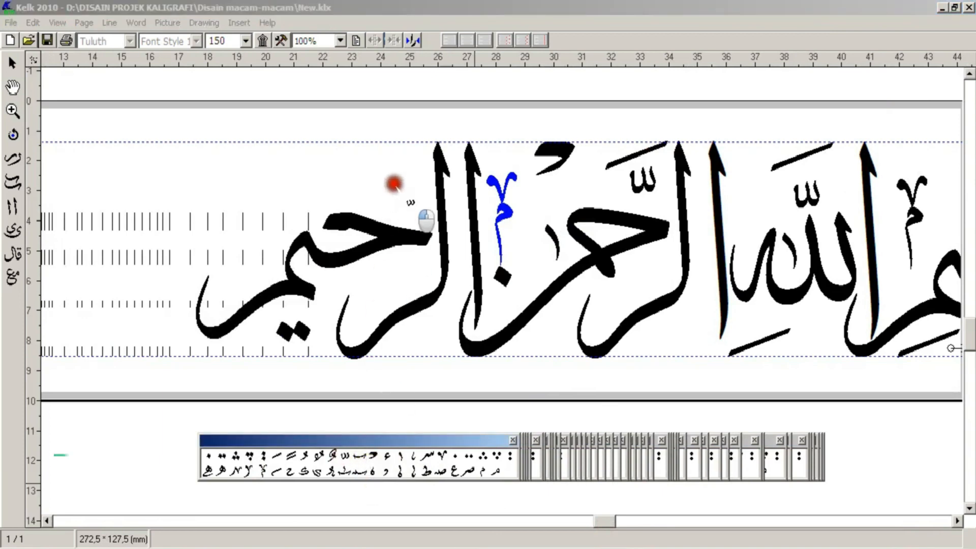
drag(278, 459, 385, 155)
drag(372, 468, 307, 150)
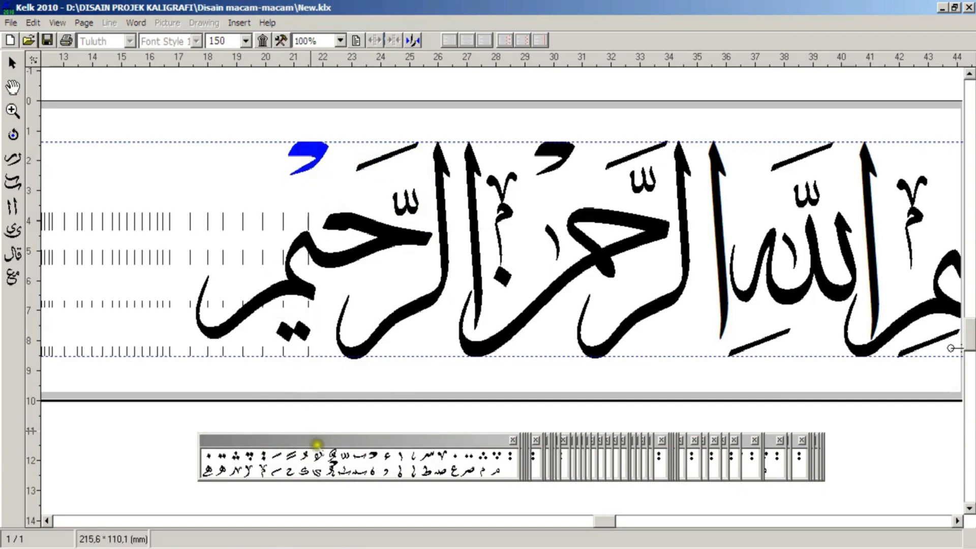
Finish رحيم with a kasra below the ي, a V-and-mim mark above the م, and a comma-shaped ornament of size 200 at its tail
mouse_move(274, 455)
mouse_down()
mouse_move(263, 447)
mouse_move(253, 342)
mouse_move(292, 342)
mouse_move(284, 314)
mouse_up()
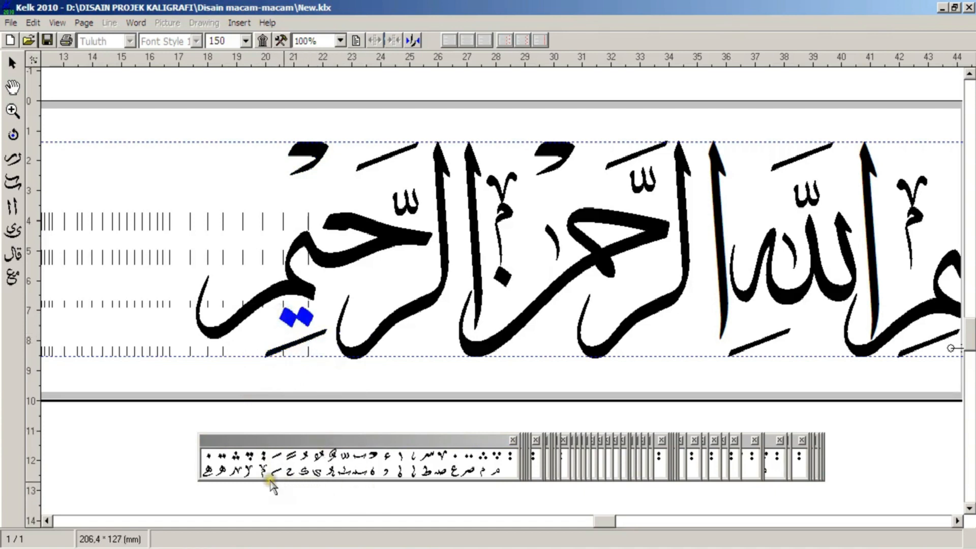
drag(253, 473, 254, 220)
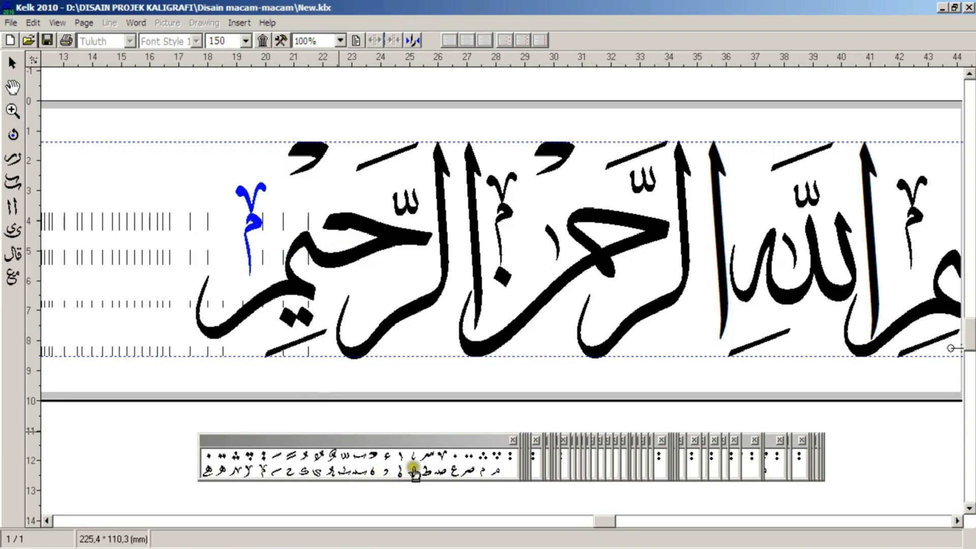
mouse_move(414, 464)
mouse_down()
mouse_move(183, 274)
mouse_move(161, 222)
mouse_move(211, 273)
mouse_up()
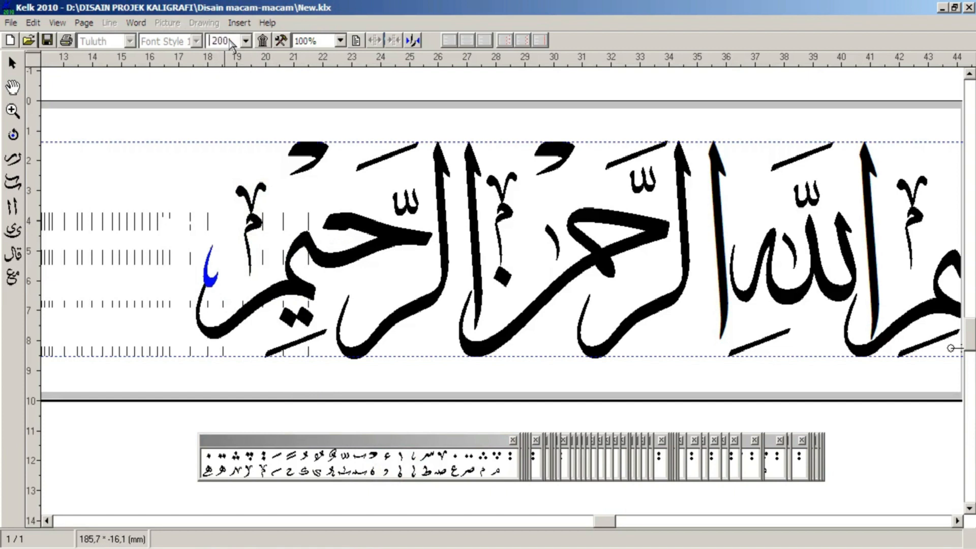
drag(205, 275, 205, 273)
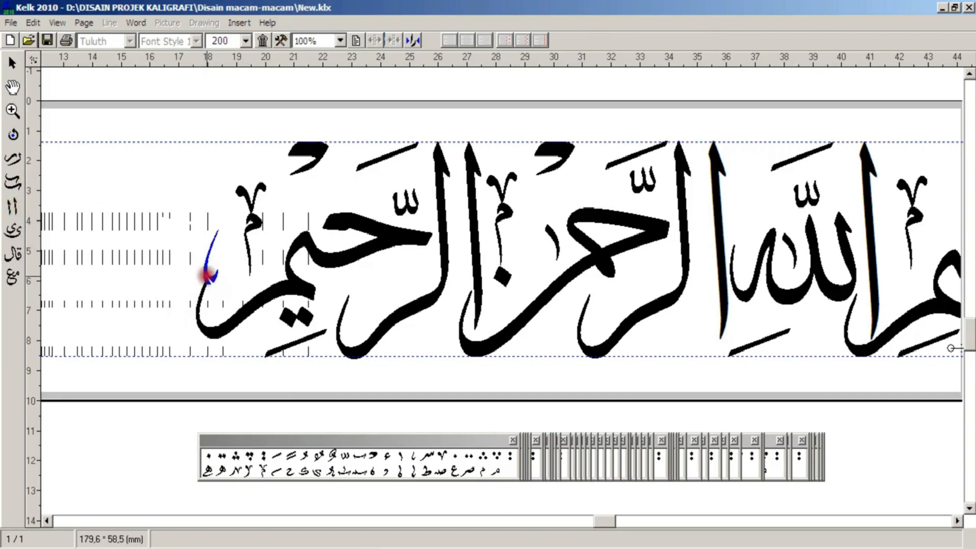
click(185, 300)
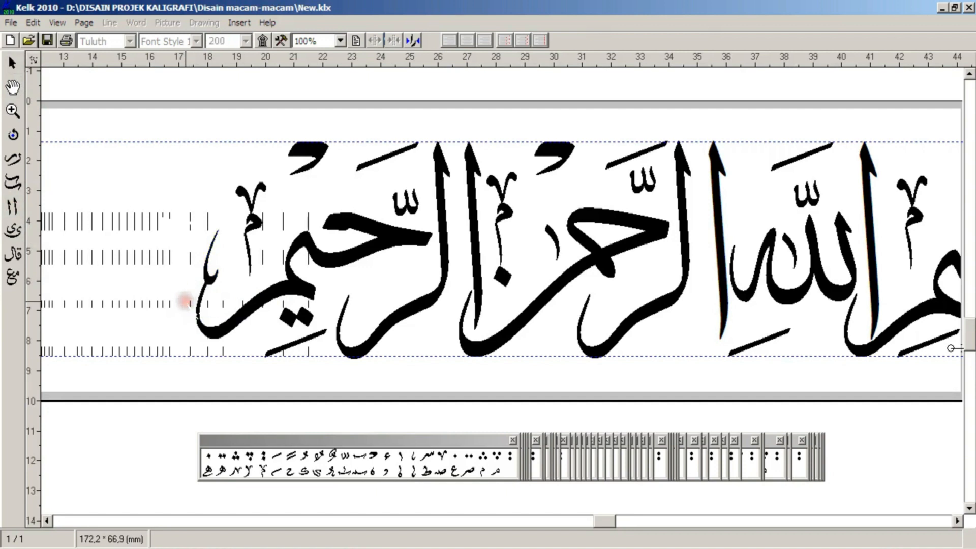
Place a small ح inside the bowl of each ر, and a small م below the ن stroke of الرحمن
drag(592, 521, 625, 523)
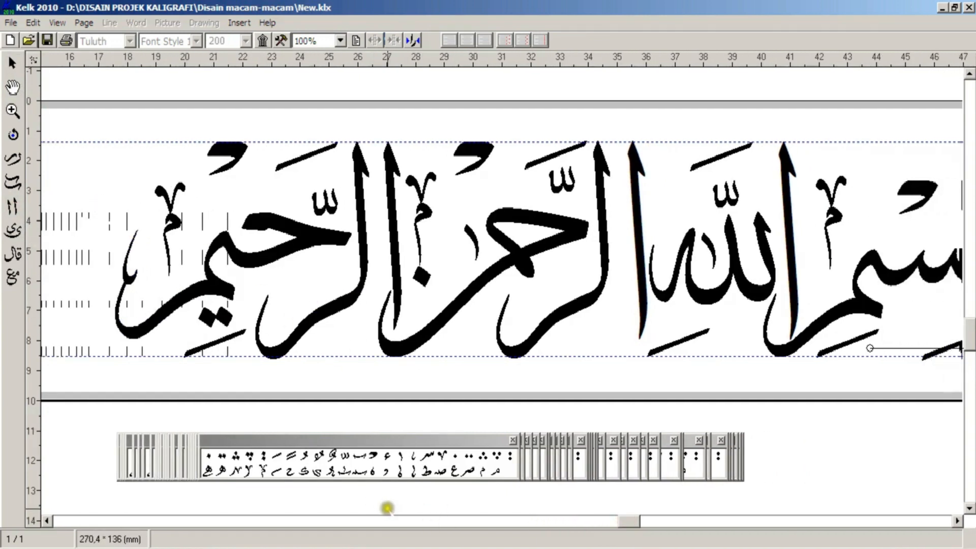
drag(297, 476, 295, 275)
drag(288, 472, 557, 262)
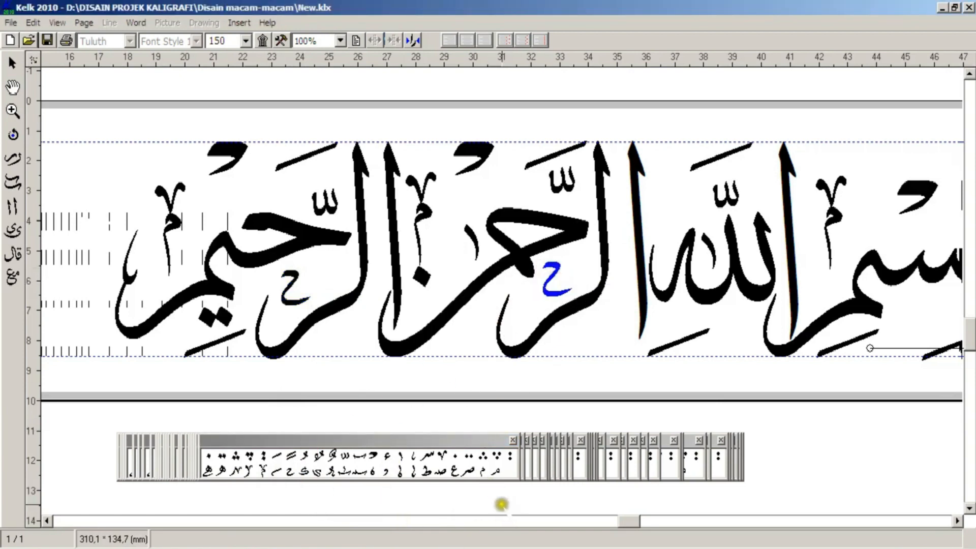
drag(484, 476, 501, 341)
Place a V-shaped ornament below the ل of الرحمن, a small ه above the end of لله, and a small س mark below بسم
drag(629, 522, 687, 511)
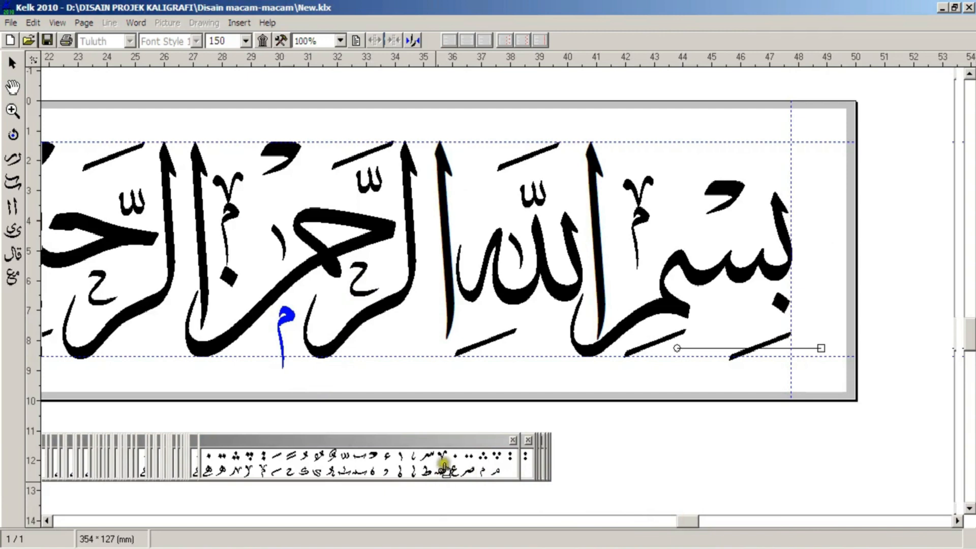
drag(443, 459, 392, 333)
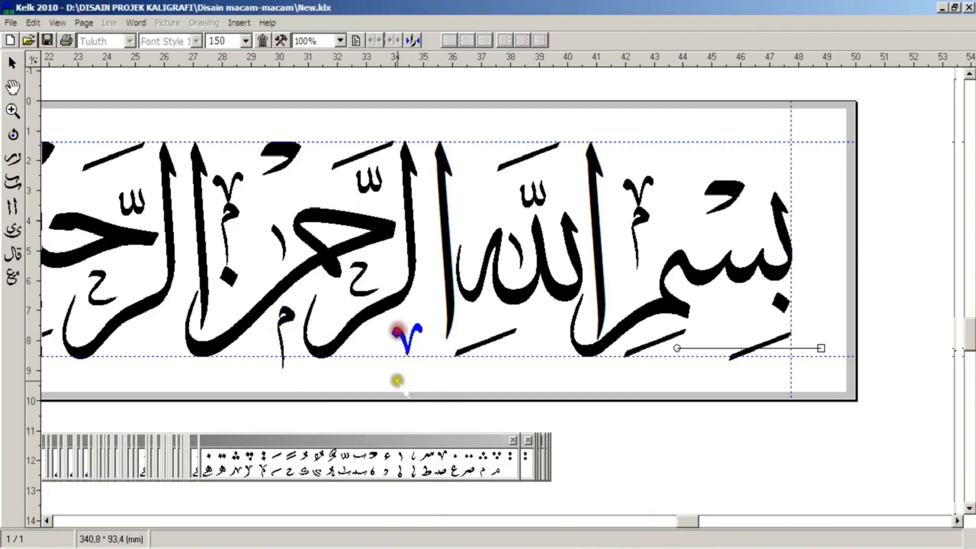
drag(223, 473, 467, 198)
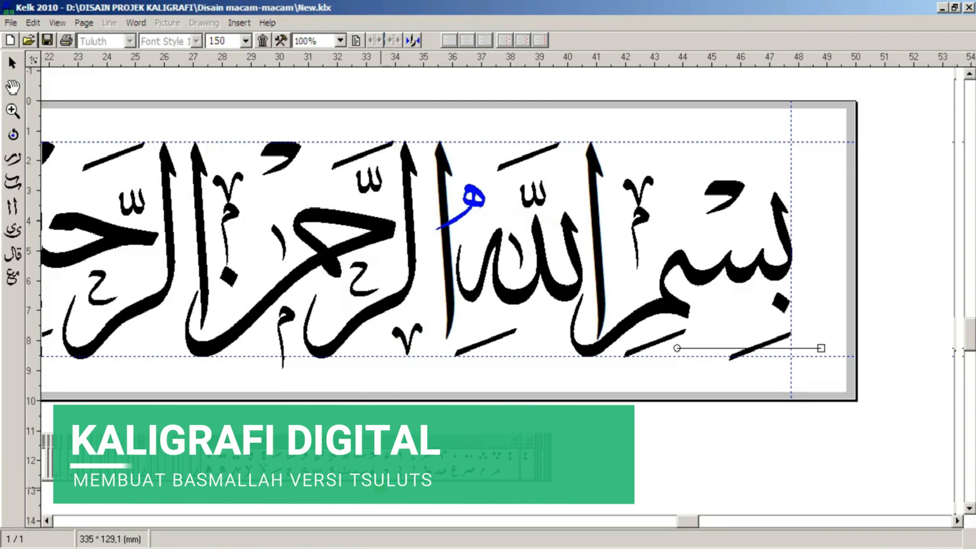
mouse_move(429, 457)
mouse_down()
mouse_move(717, 309)
mouse_move(719, 330)
mouse_up()
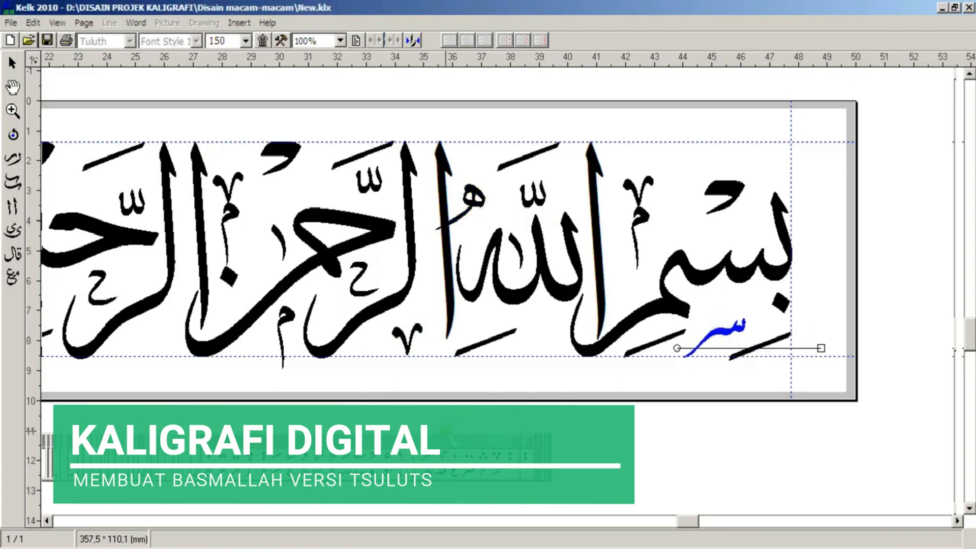
Add comma-shaped ornaments below لله, above it beside the fatha, and between the sukun and fatha above الرحمن
mouse_move(417, 464)
mouse_down()
mouse_move(539, 328)
mouse_move(541, 344)
mouse_up()
drag(413, 460, 566, 176)
click(565, 179)
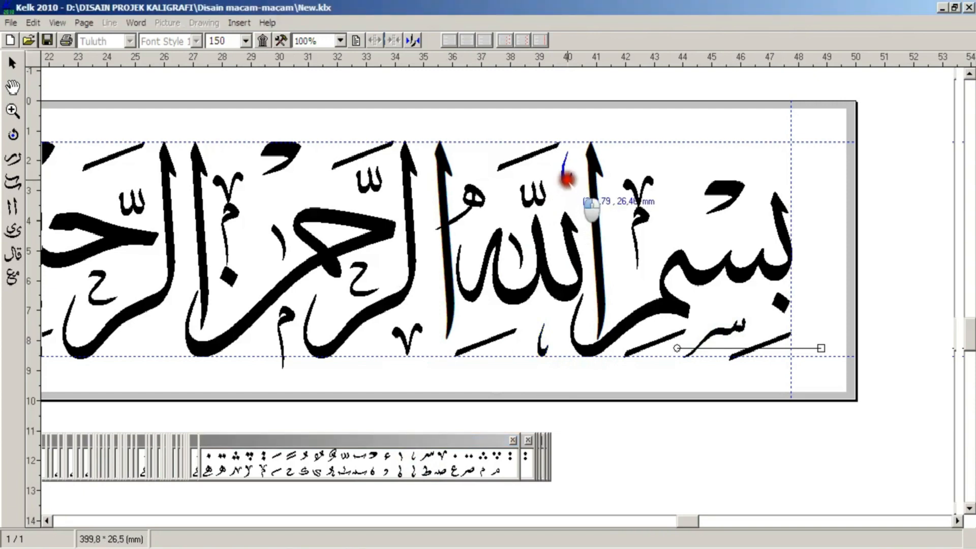
drag(421, 460, 307, 178)
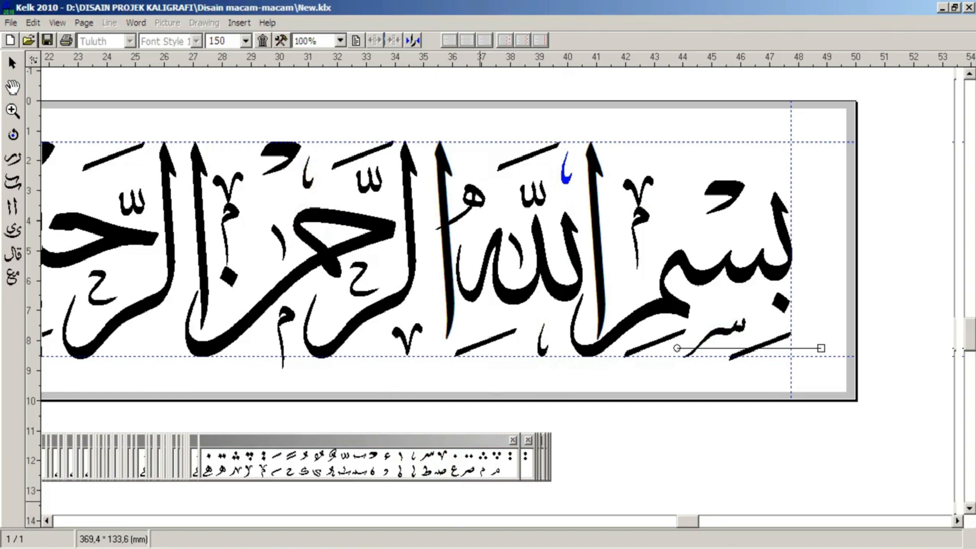
Add comma-shaped ornaments below the ل of الرحيم, between its sukun and fatha, and beside the small alif of الرحمن
drag(687, 521, 620, 521)
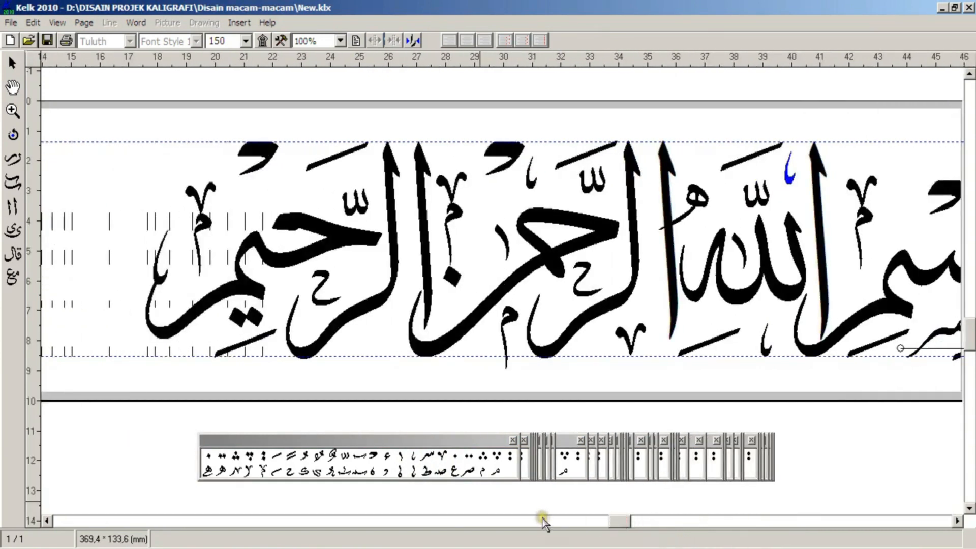
drag(414, 460, 376, 344)
drag(414, 463, 281, 173)
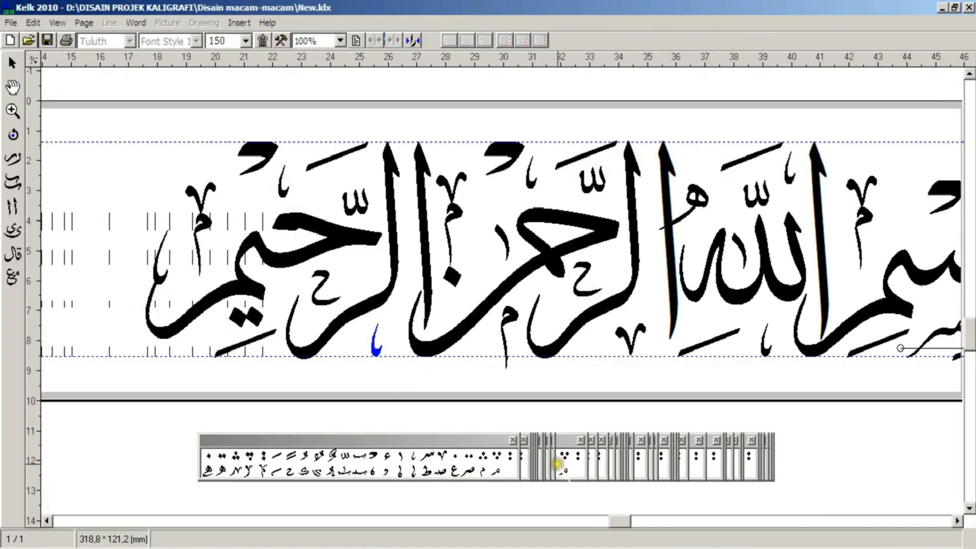
drag(413, 460, 473, 257)
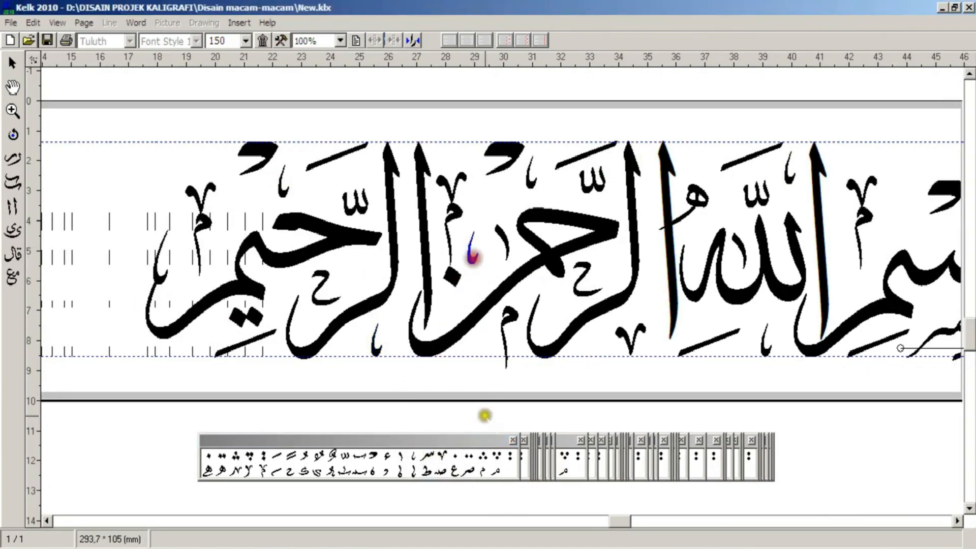
mouse_move(619, 522)
mouse_down()
mouse_move(680, 521)
mouse_move(630, 520)
mouse_up()
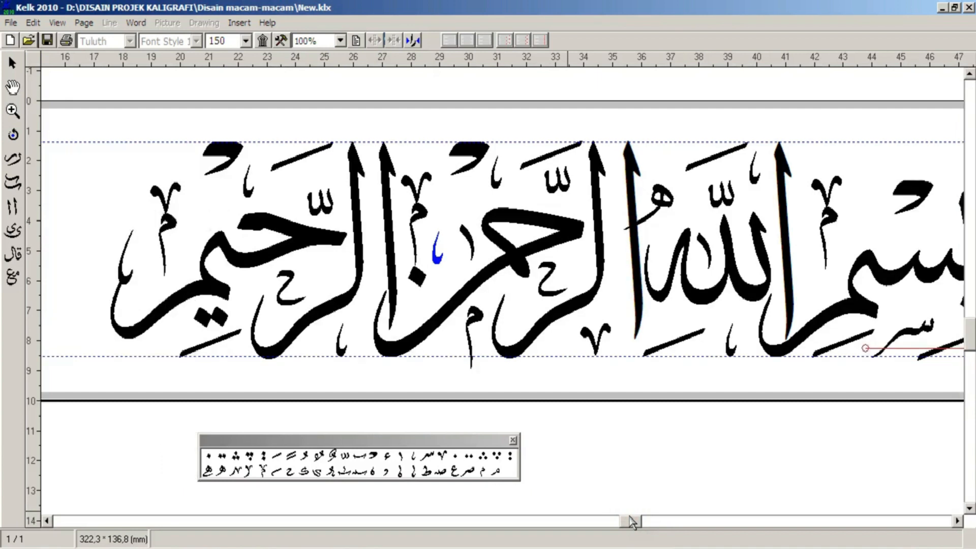
drag(630, 519, 651, 523)
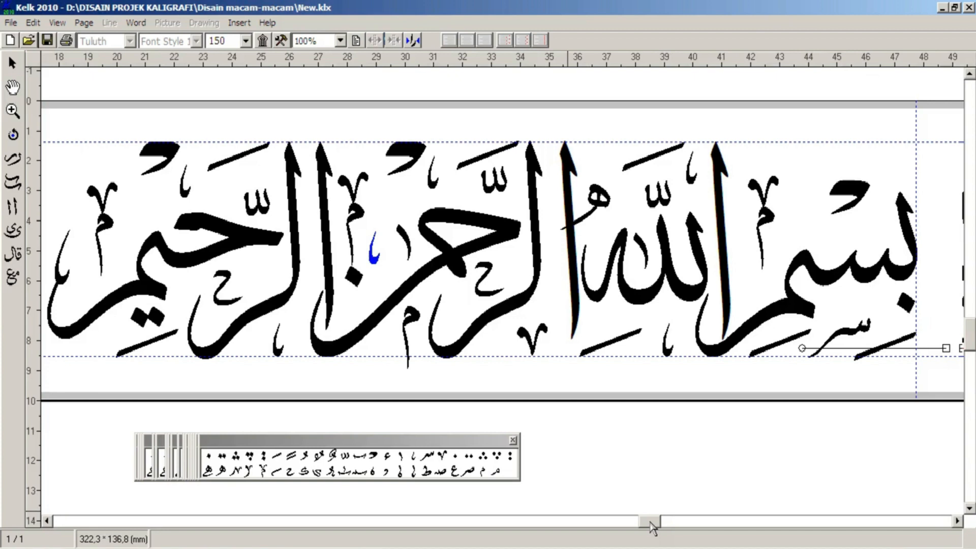
drag(651, 524, 638, 523)
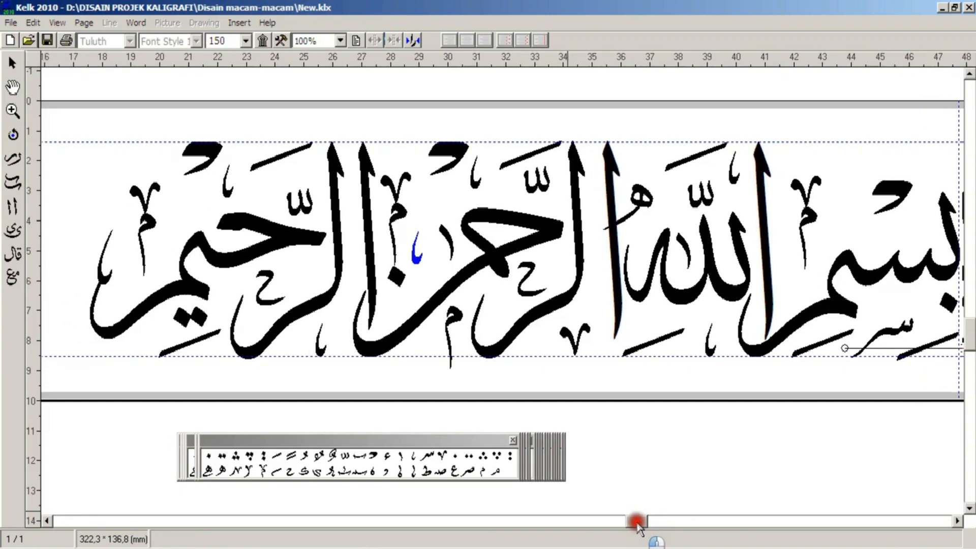
drag(638, 523, 646, 525)
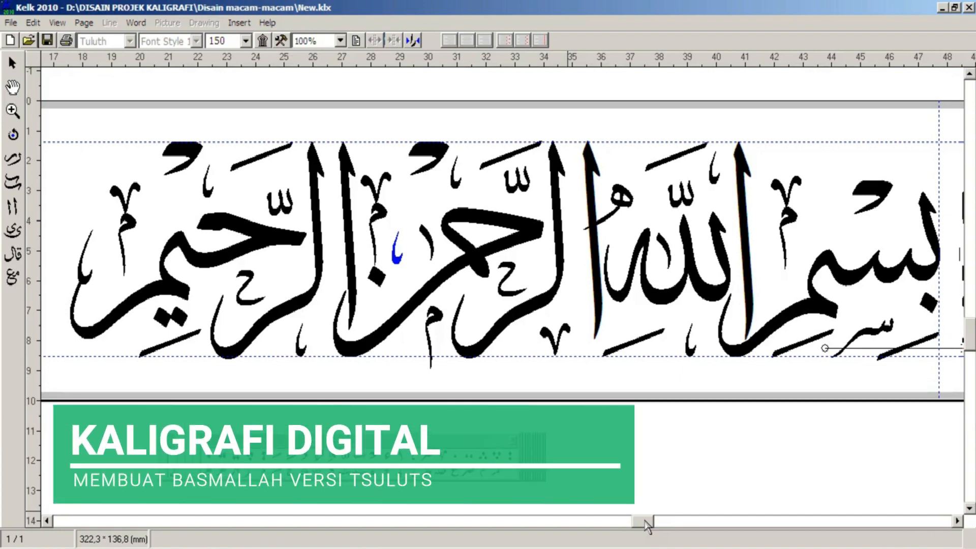
drag(646, 524, 648, 526)
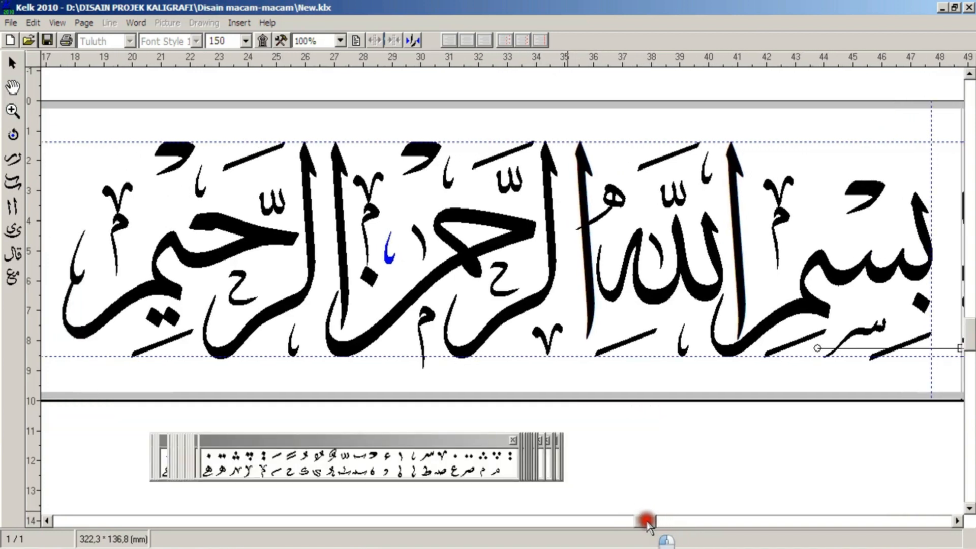